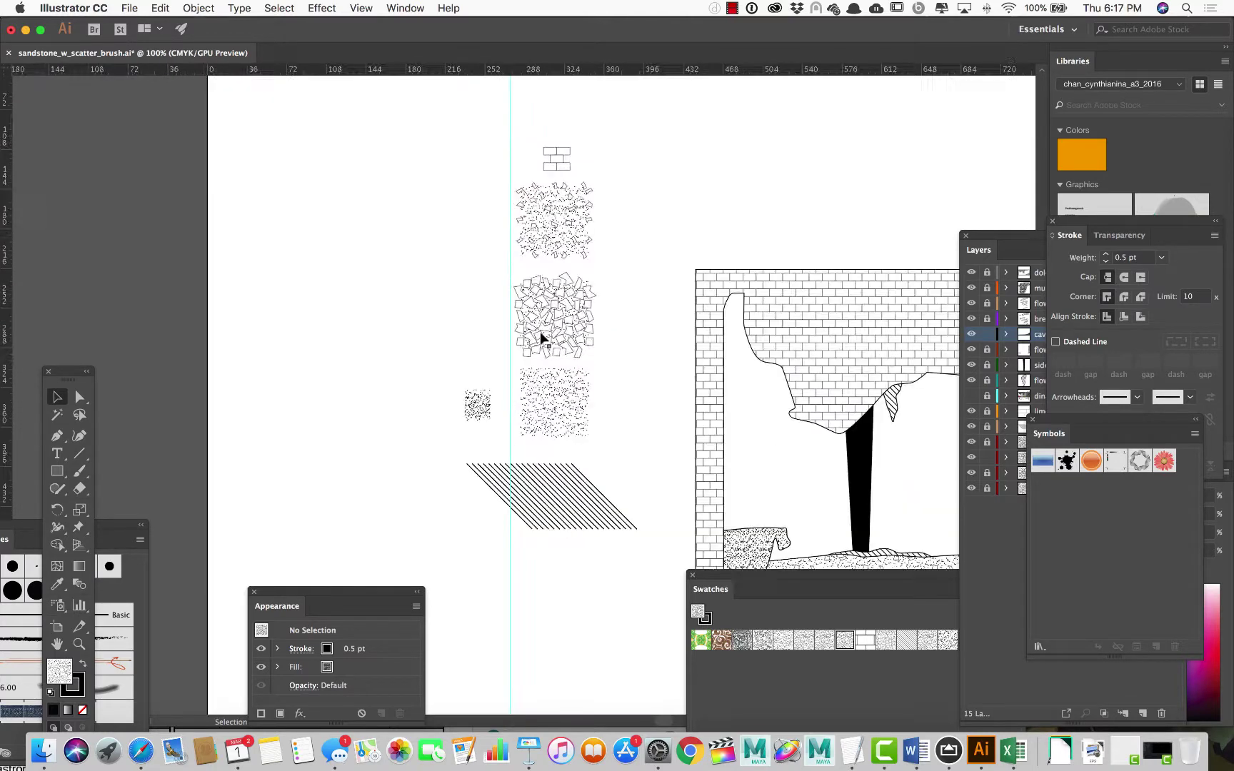
Zoom to 300% on the diagonal hatch lines and move the Layers panel in front of Stroke
{"action": "scroll", "coordinate": [541, 336], "scroll_direction": "up", "scroll_amount": 3}
{"action": "scroll", "coordinate": [564, 286], "scroll_direction": "up", "scroll_amount": 5}
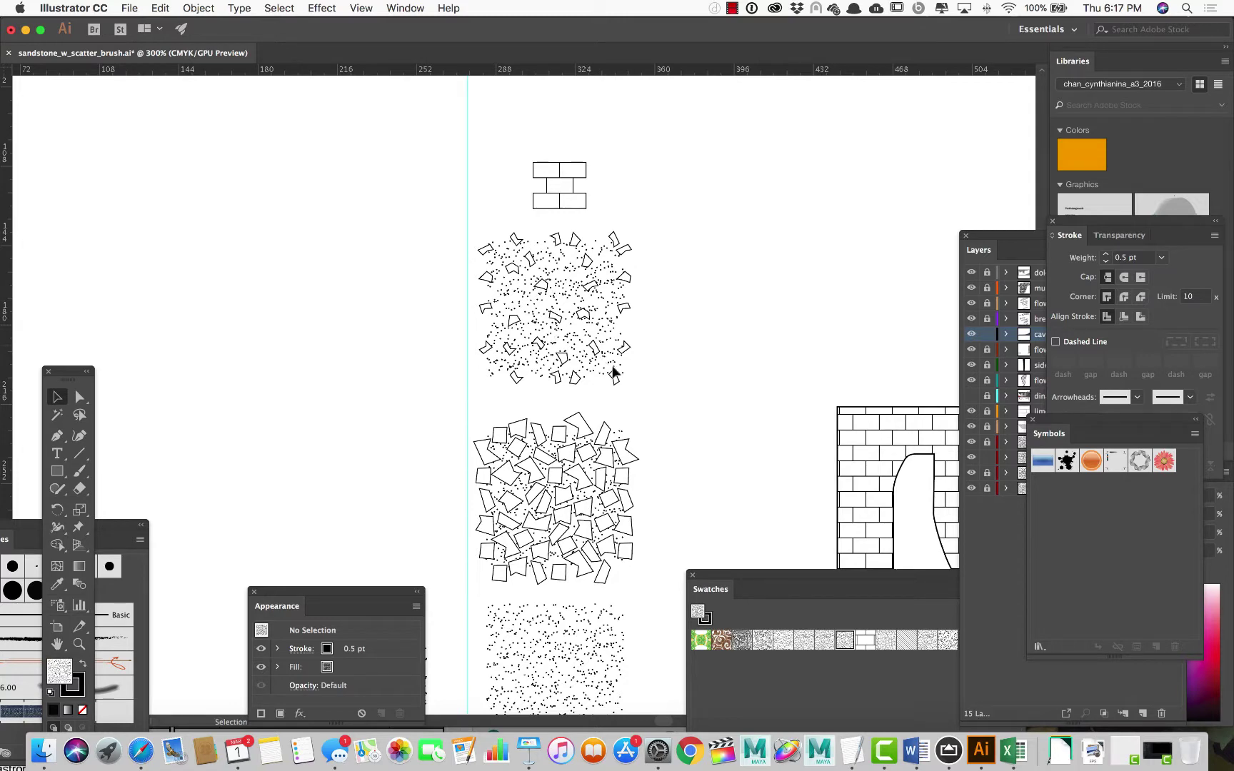
{"action": "scroll", "coordinate": [659, 367], "scroll_direction": "down", "scroll_amount": 3}
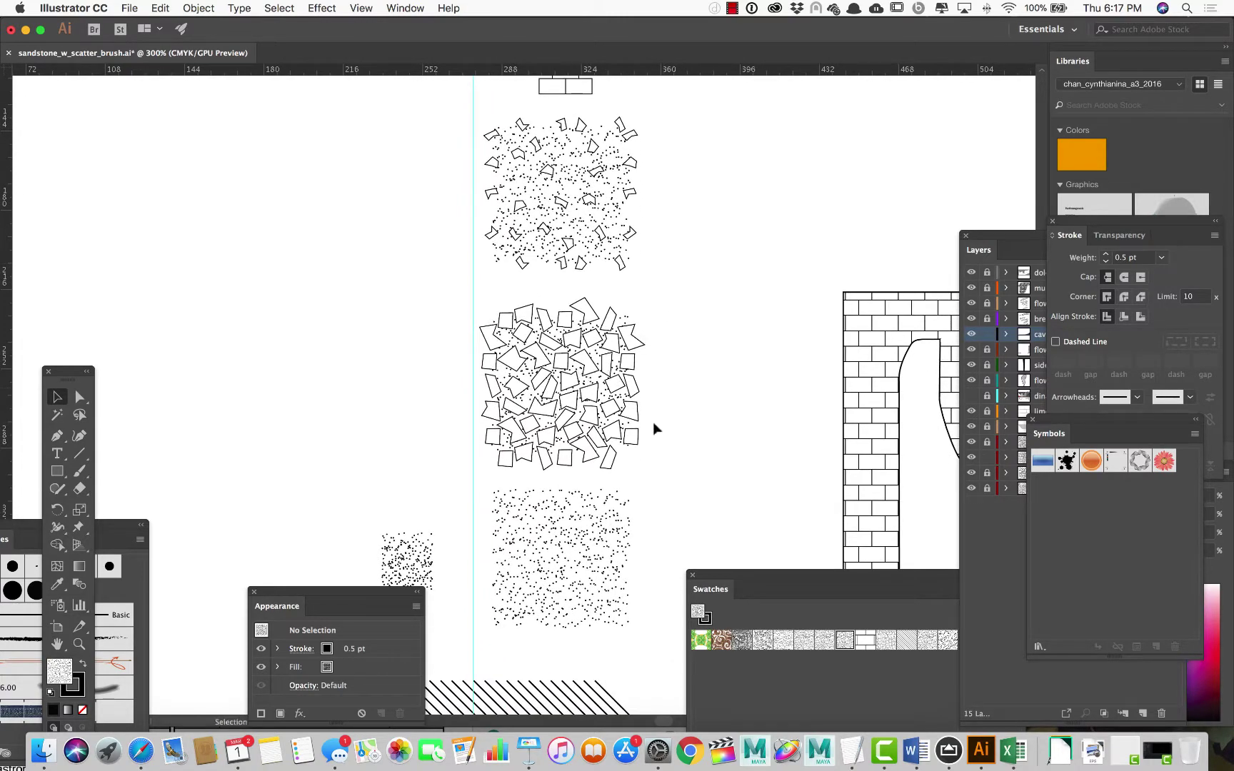
{"action": "scroll", "coordinate": [669, 414], "scroll_direction": "down", "scroll_amount": 4}
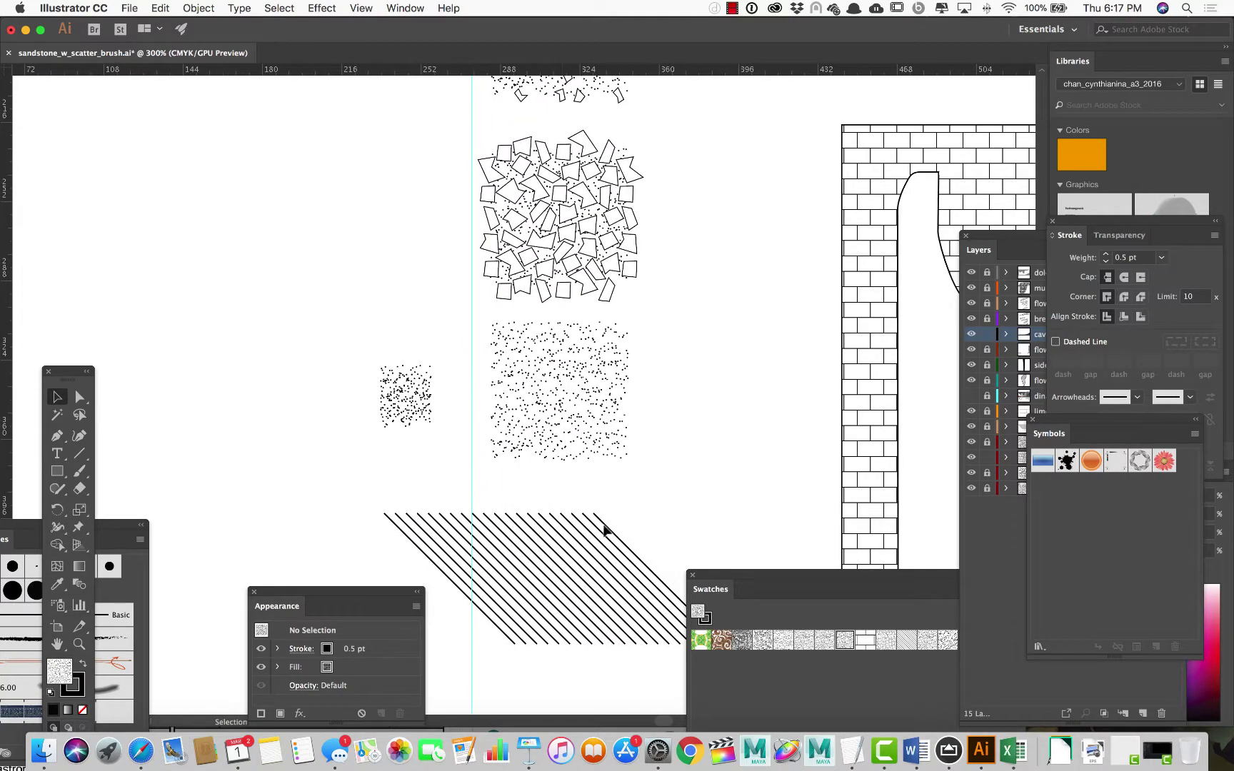
{"action": "scroll", "coordinate": [628, 358], "scroll_direction": "down", "scroll_amount": 3}
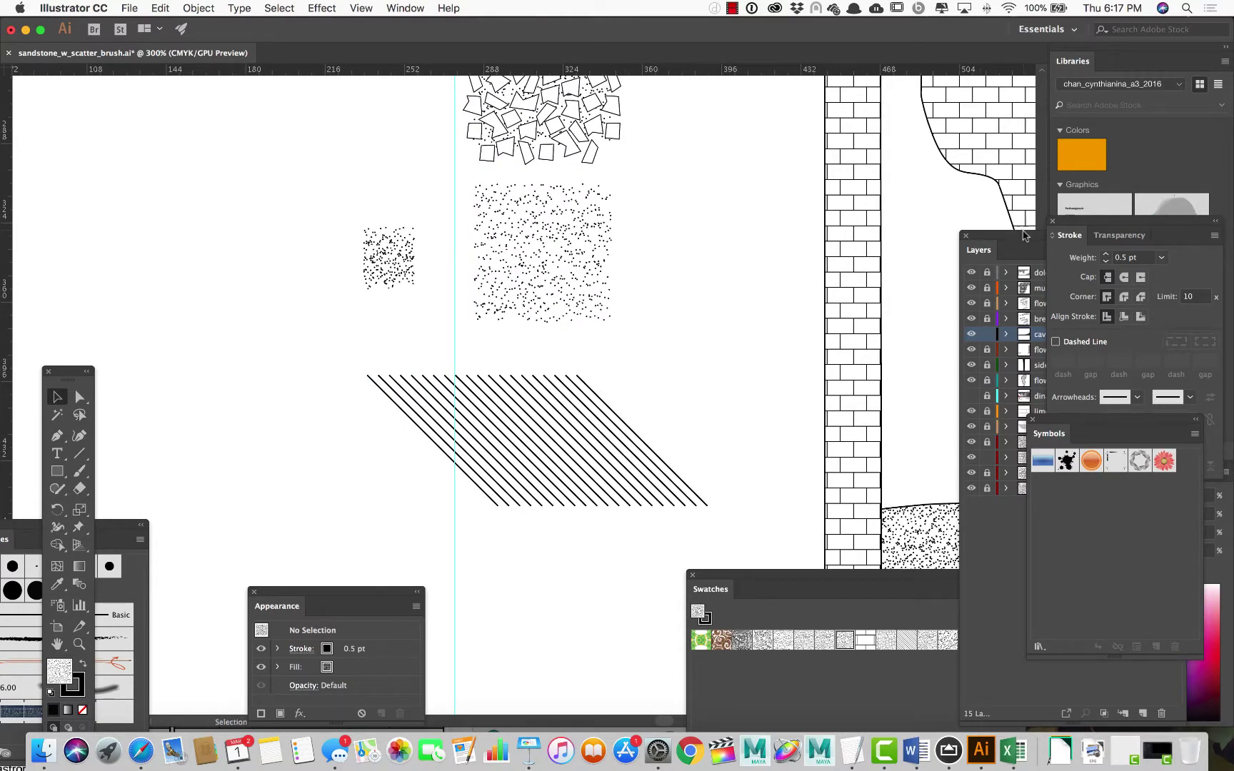
{"action": "left_click_drag", "start_coordinate": [1021, 230], "coordinate": [801, 197]}
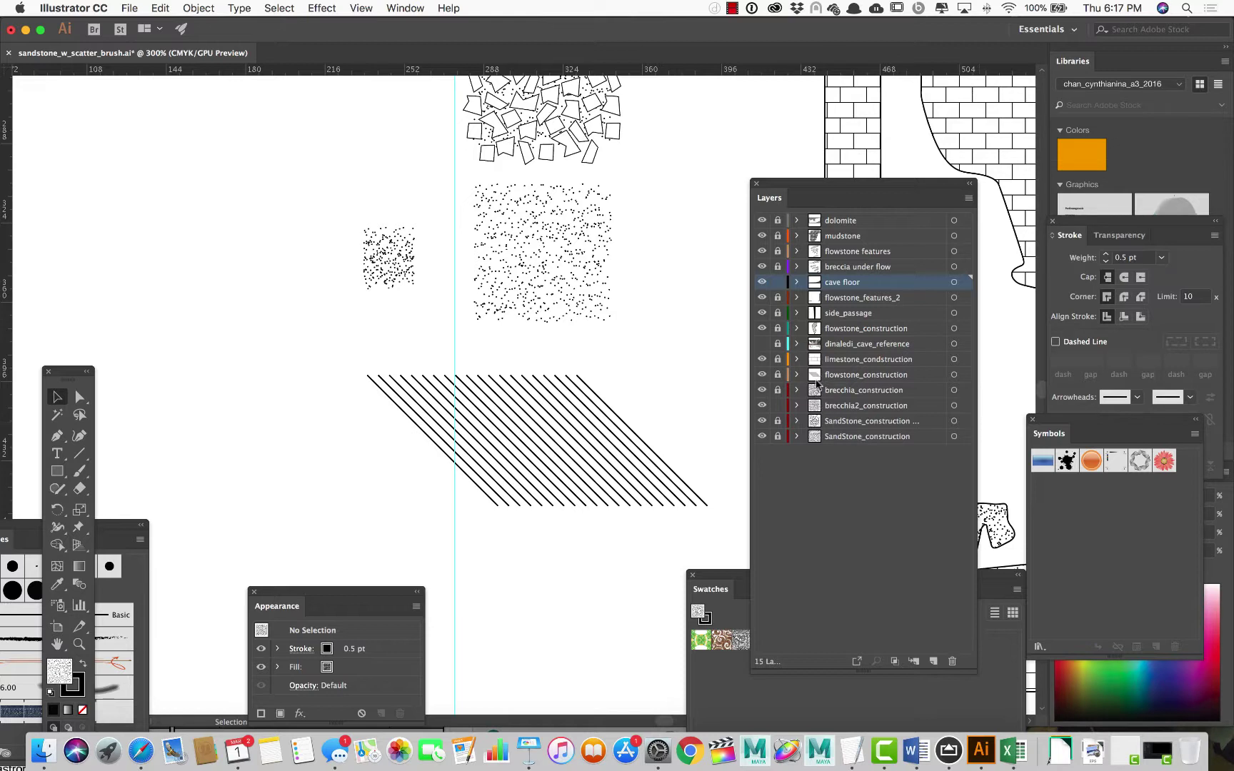
Unlock the flowstone_construction layer and marquee-select all the diagonal hatch lines
{"action": "left_click", "coordinate": [778, 374]}
{"action": "left_click", "coordinate": [779, 405]}
{"action": "left_click_drag", "start_coordinate": [342, 364], "coordinate": [680, 540]}
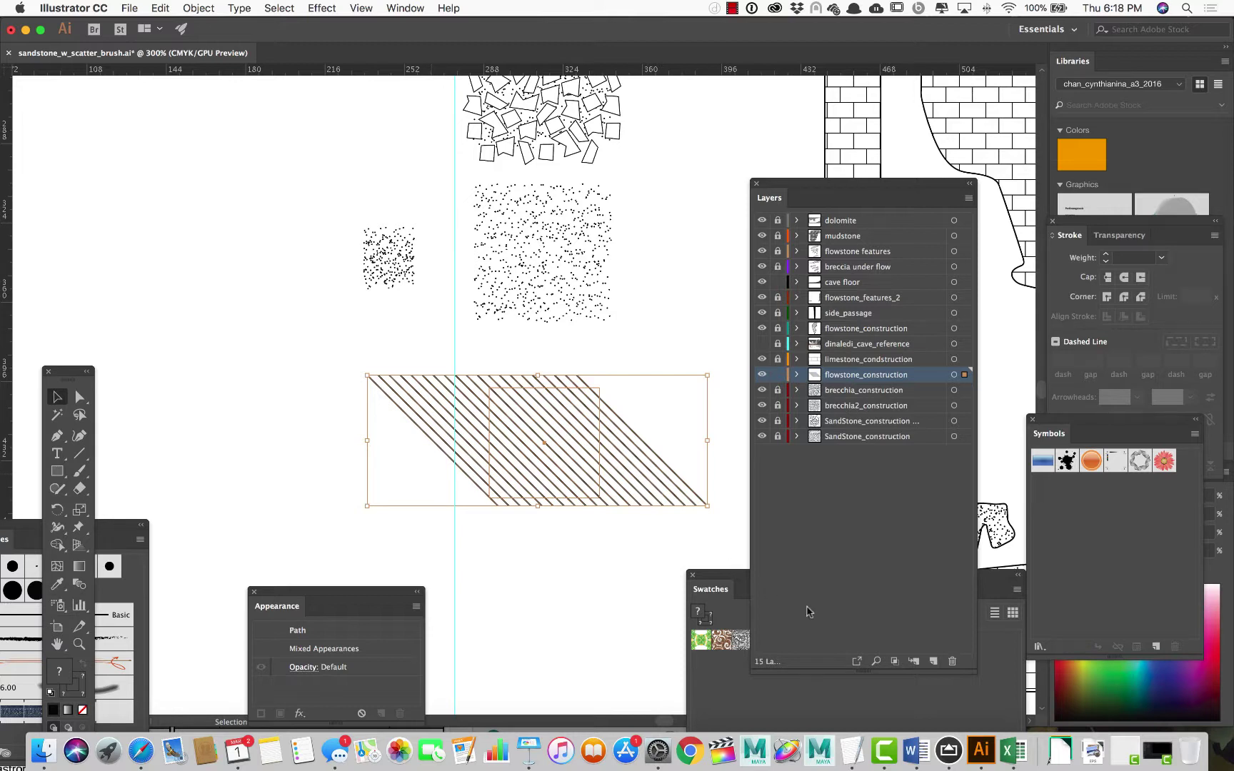
Add empty Layer 16 above flowstone_construction and deselect the hatch lines
{"action": "left_click", "coordinate": [934, 662]}
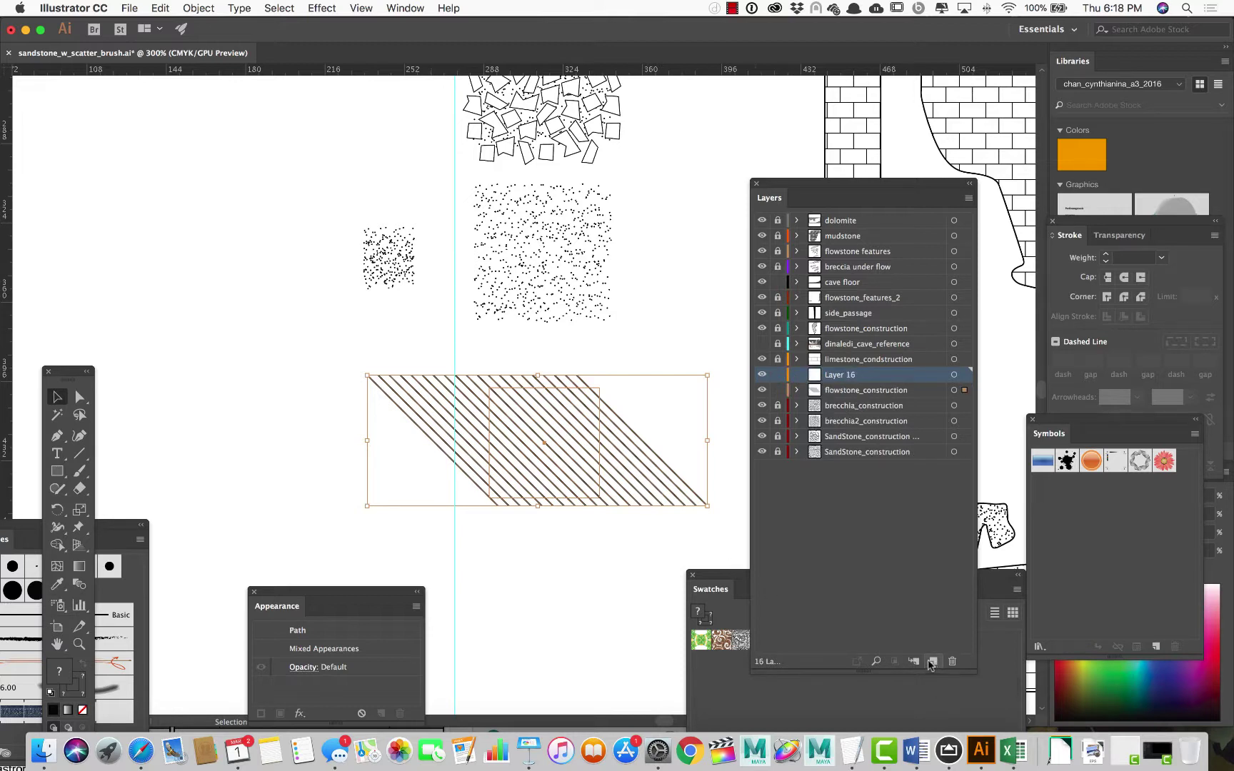
{"action": "left_click", "coordinate": [684, 368]}
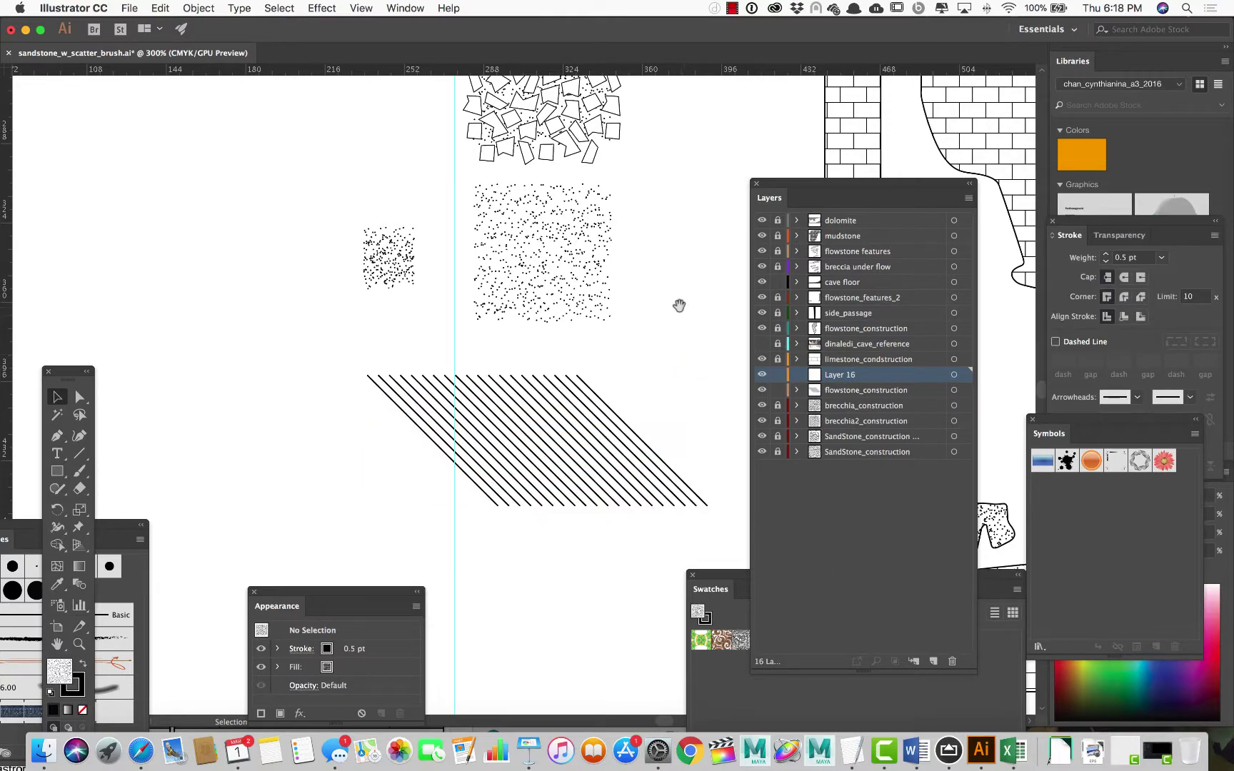
{"action": "mouse_move", "coordinate": [678, 306]}
{"action": "left_mouse_down"}
{"action": "mouse_move", "coordinate": [83, 331]}
{"action": "mouse_move", "coordinate": [208, 348]}
{"action": "left_mouse_up"}
{"action": "scroll", "coordinate": [208, 348], "scroll_direction": "right", "scroll_amount": 10}
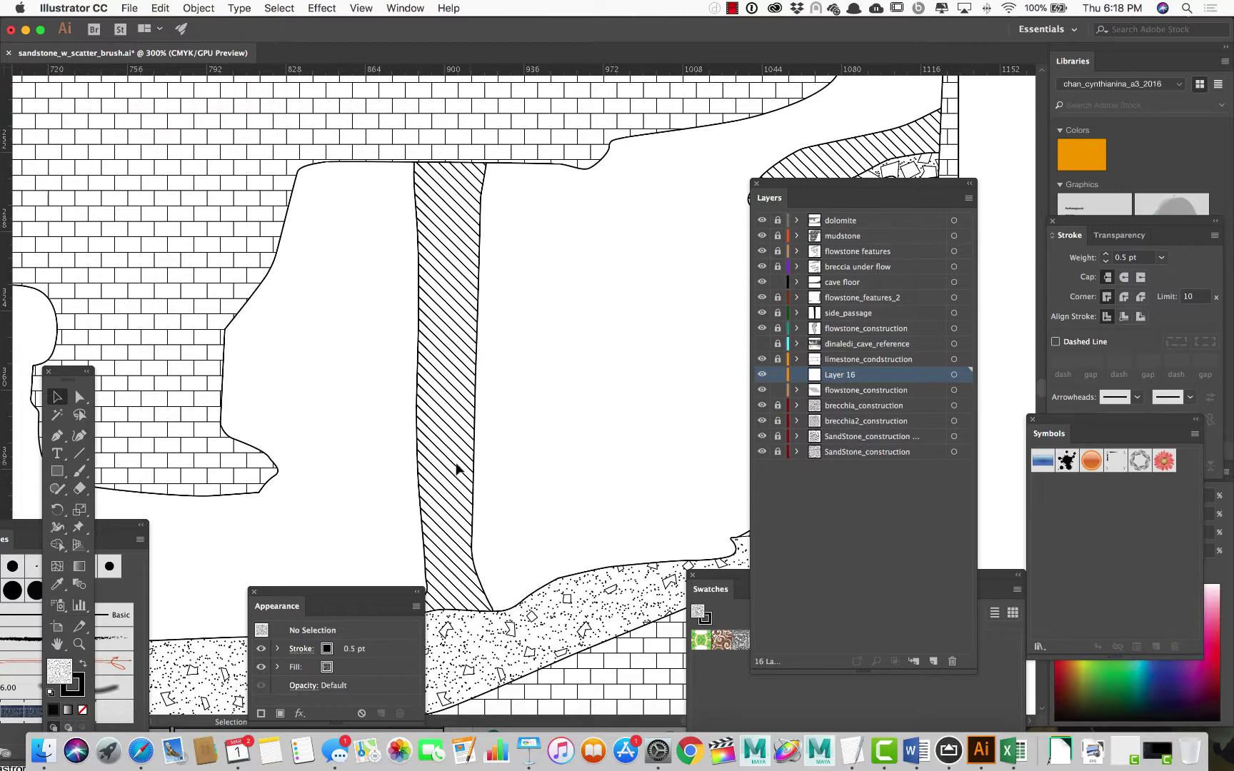
{"action": "scroll", "coordinate": [326, 371], "scroll_direction": "left", "scroll_amount": 15}
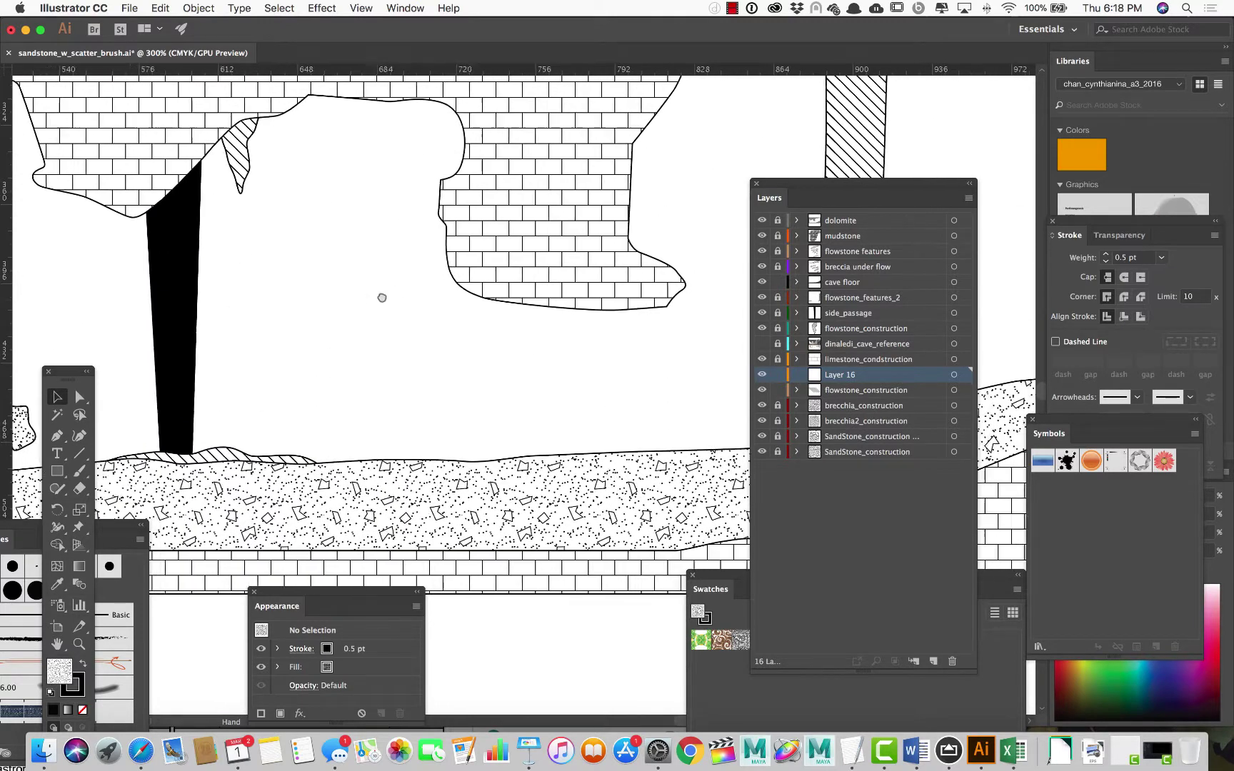
{"action": "left_click_drag", "start_coordinate": [448, 314], "coordinate": [444, 295]}
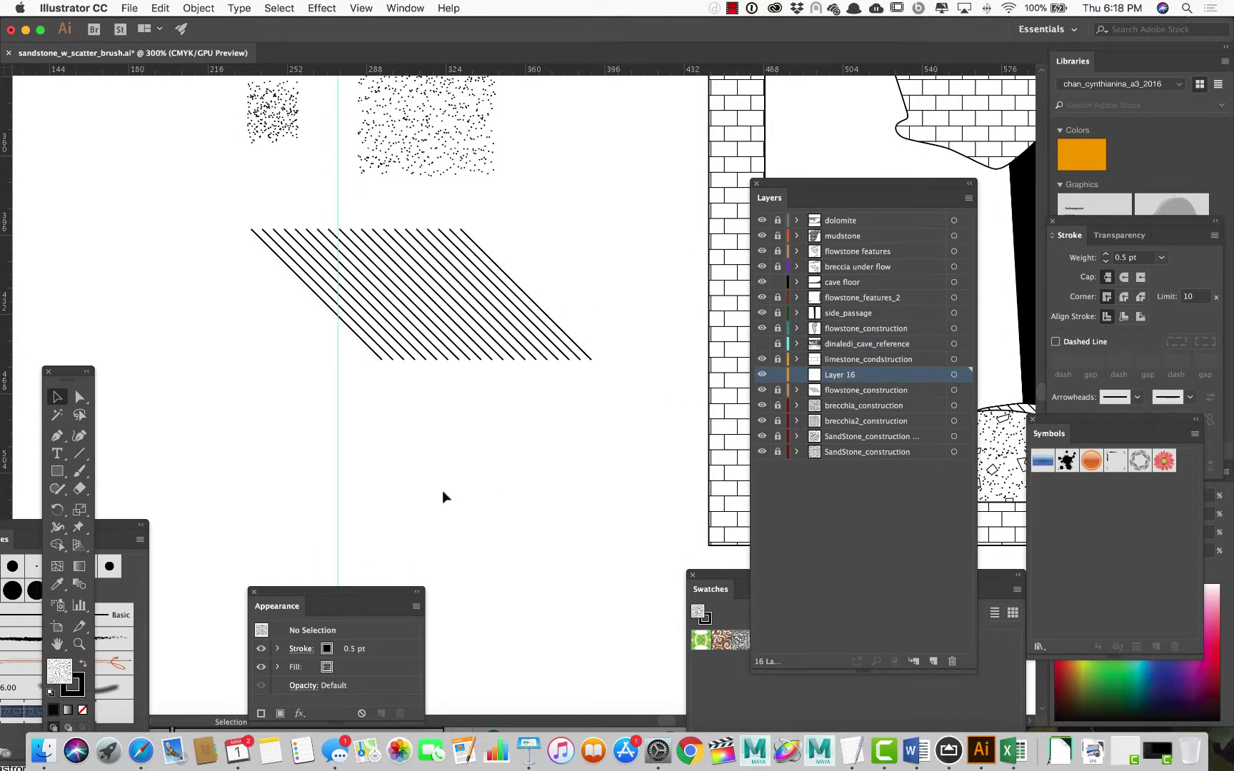
{"action": "left_click_drag", "start_coordinate": [61, 373], "coordinate": [101, 214]}
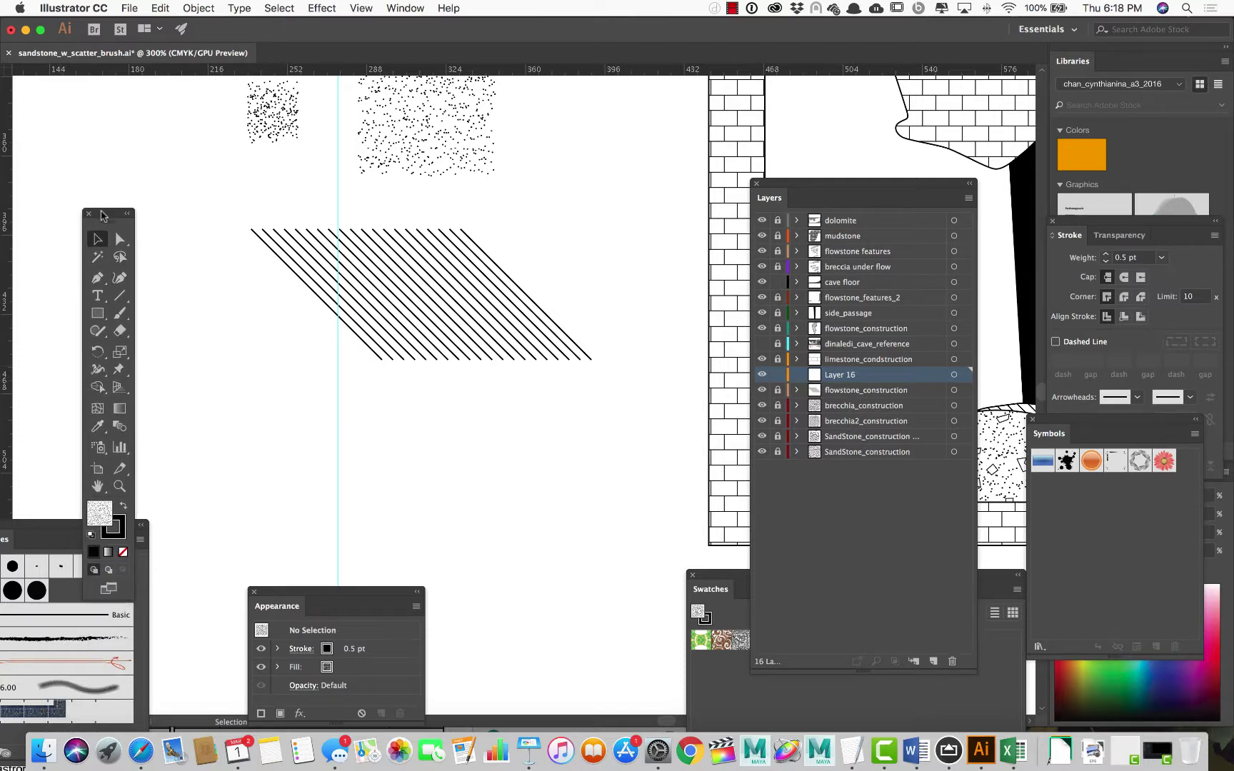
Draw a 50 × 50 pt square below the hatch lines and set its fill to None
{"action": "left_click", "coordinate": [98, 314]}
{"action": "left_click", "coordinate": [402, 433]}
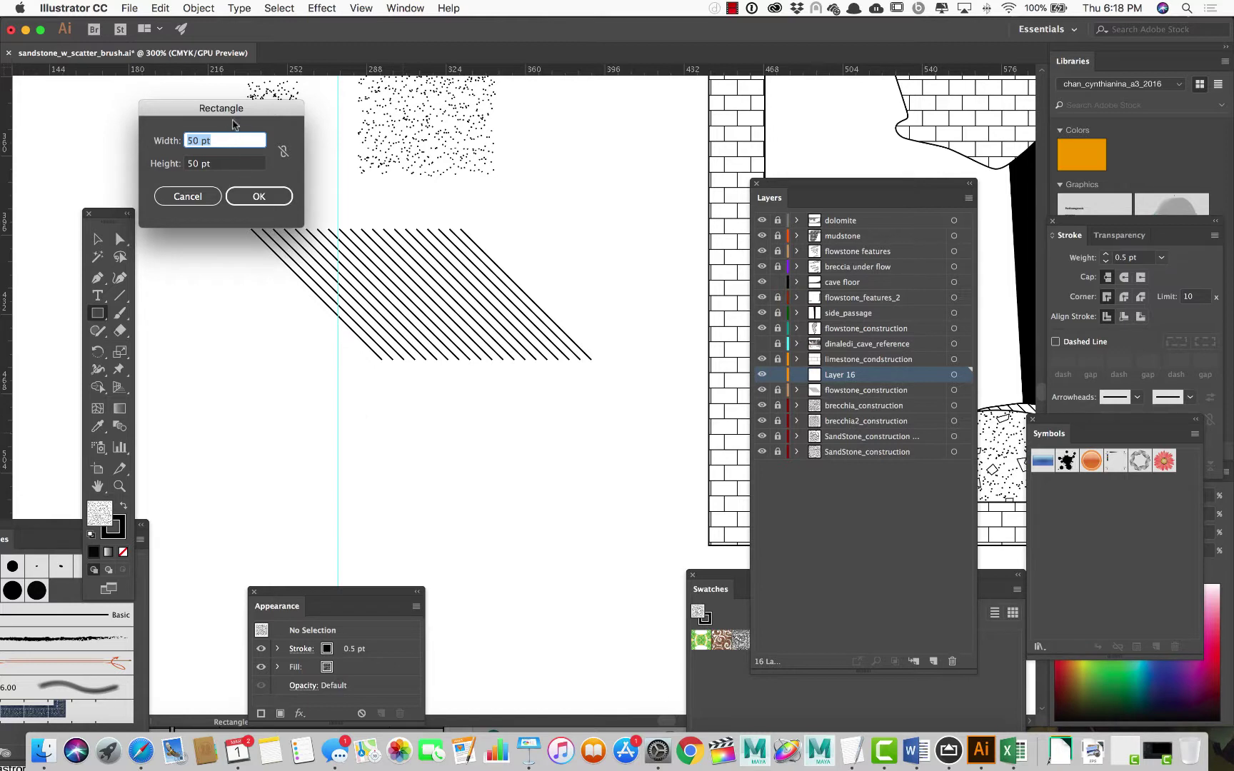
{"action": "left_click_drag", "start_coordinate": [224, 114], "coordinate": [561, 368]}
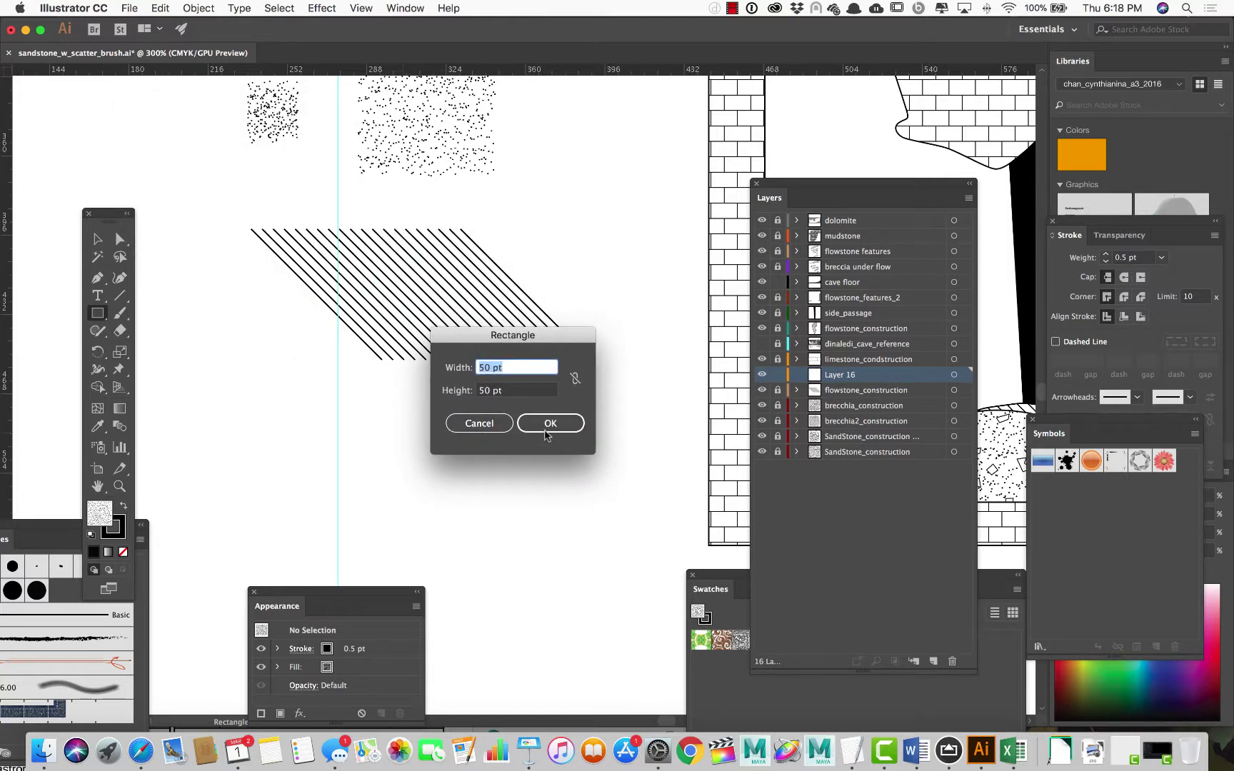
{"action": "left_click", "coordinate": [547, 430]}
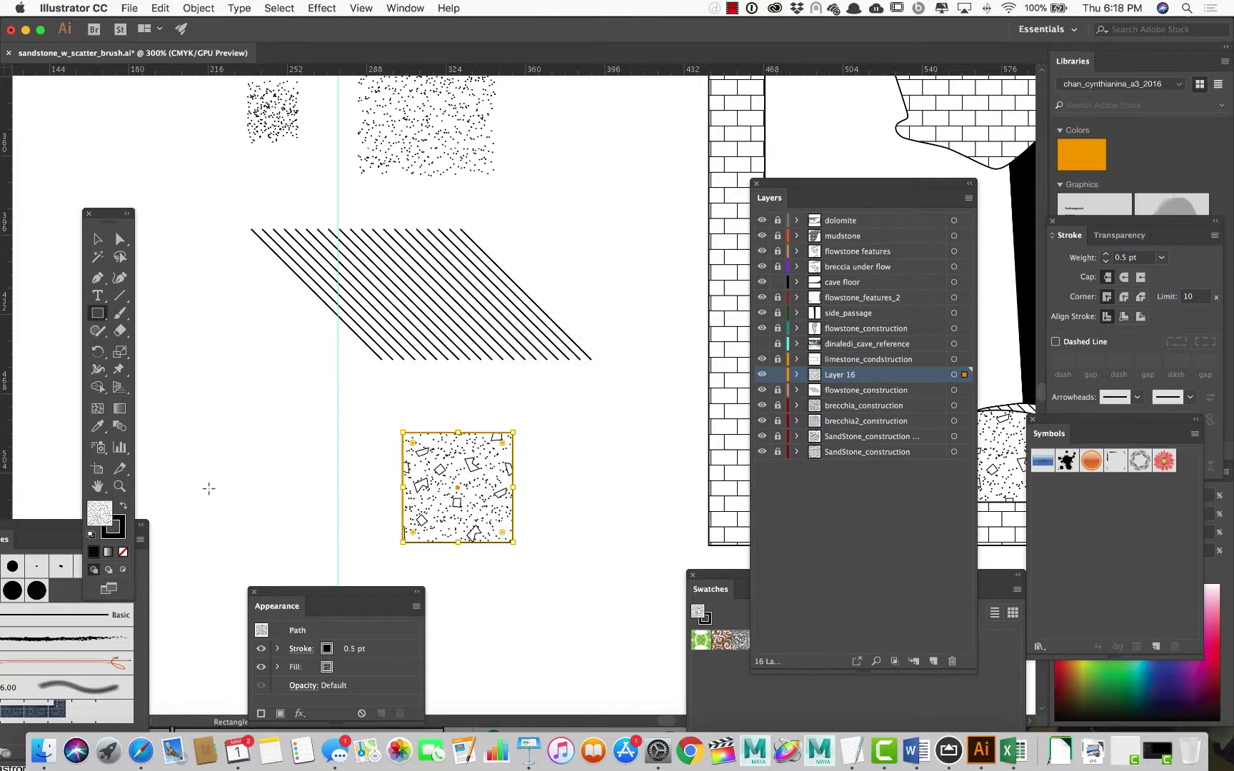
{"action": "left_click", "coordinate": [122, 553]}
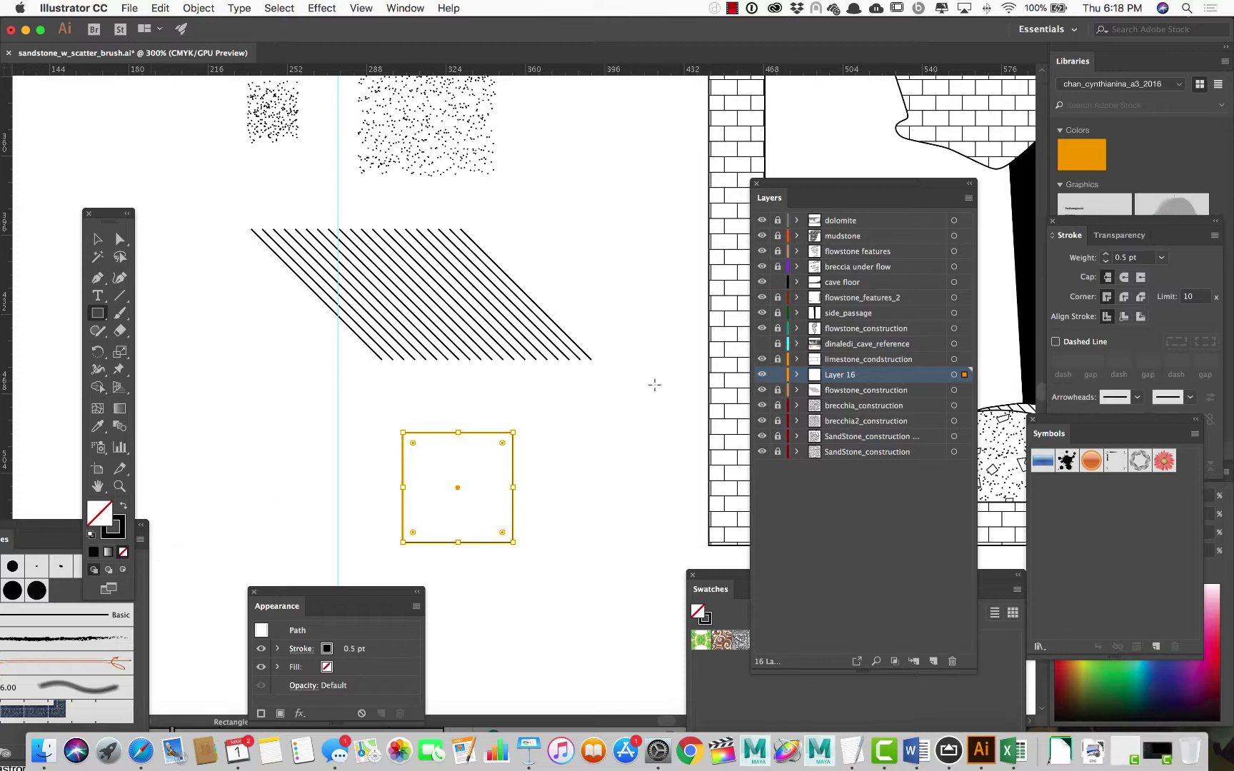
Rename Layer 16 to flowstone_con2
{"action": "double_click", "coordinate": [837, 375]}
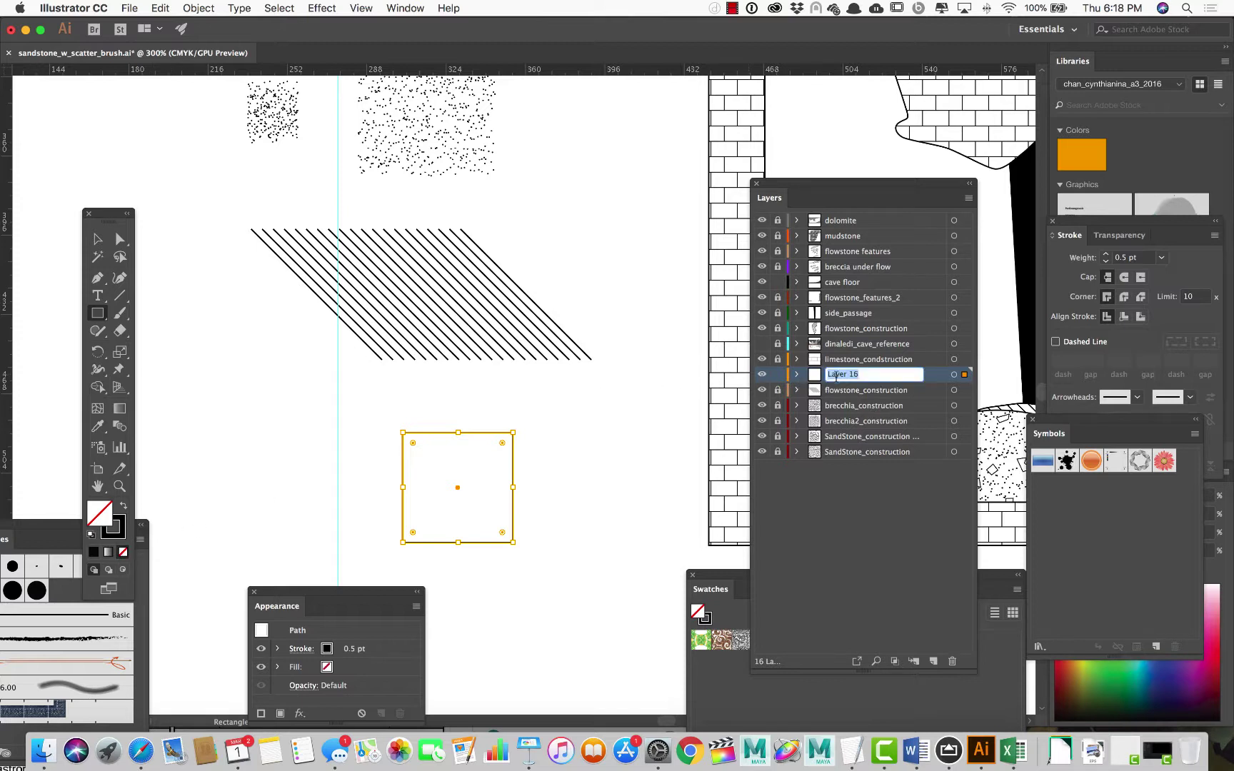
{"action": "type", "text": "flowstone_con2"}
{"action": "key", "text": "Return"}
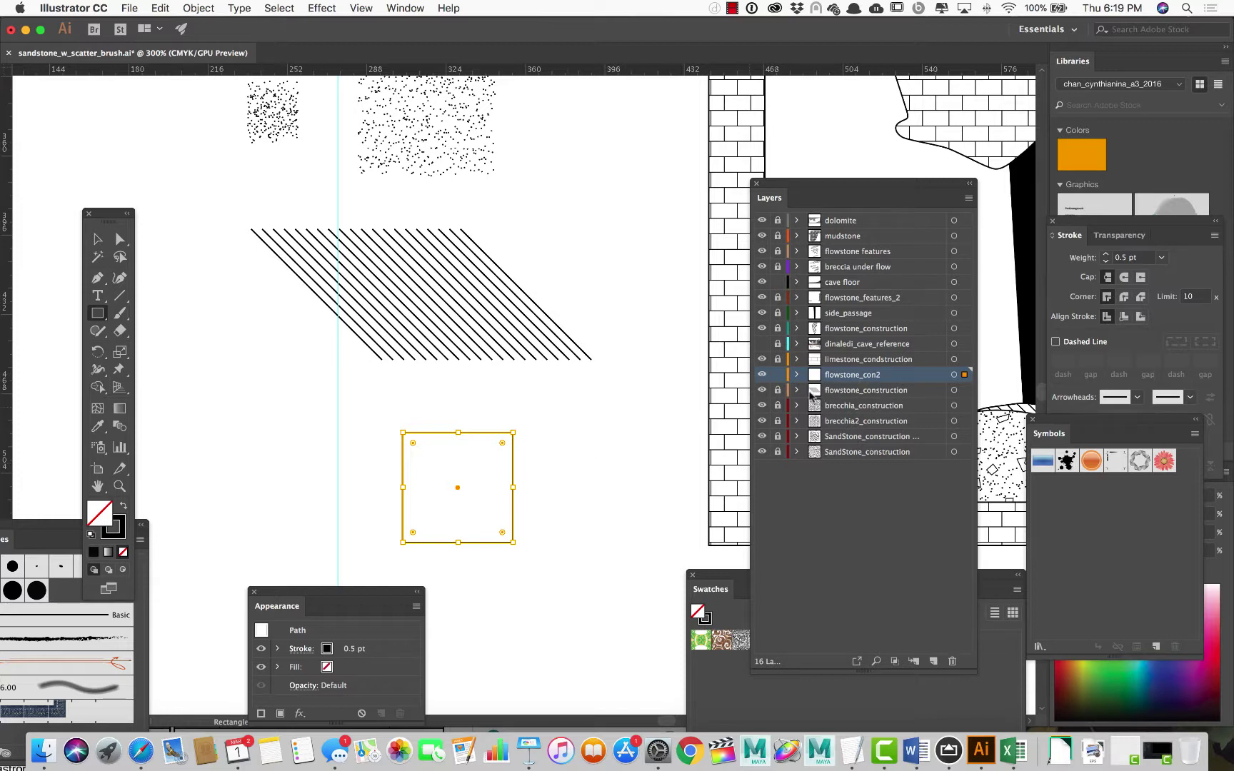
Rename the square's rectangle entry inside flowstone_con2 to 'border'
{"action": "left_click", "coordinate": [797, 390]}
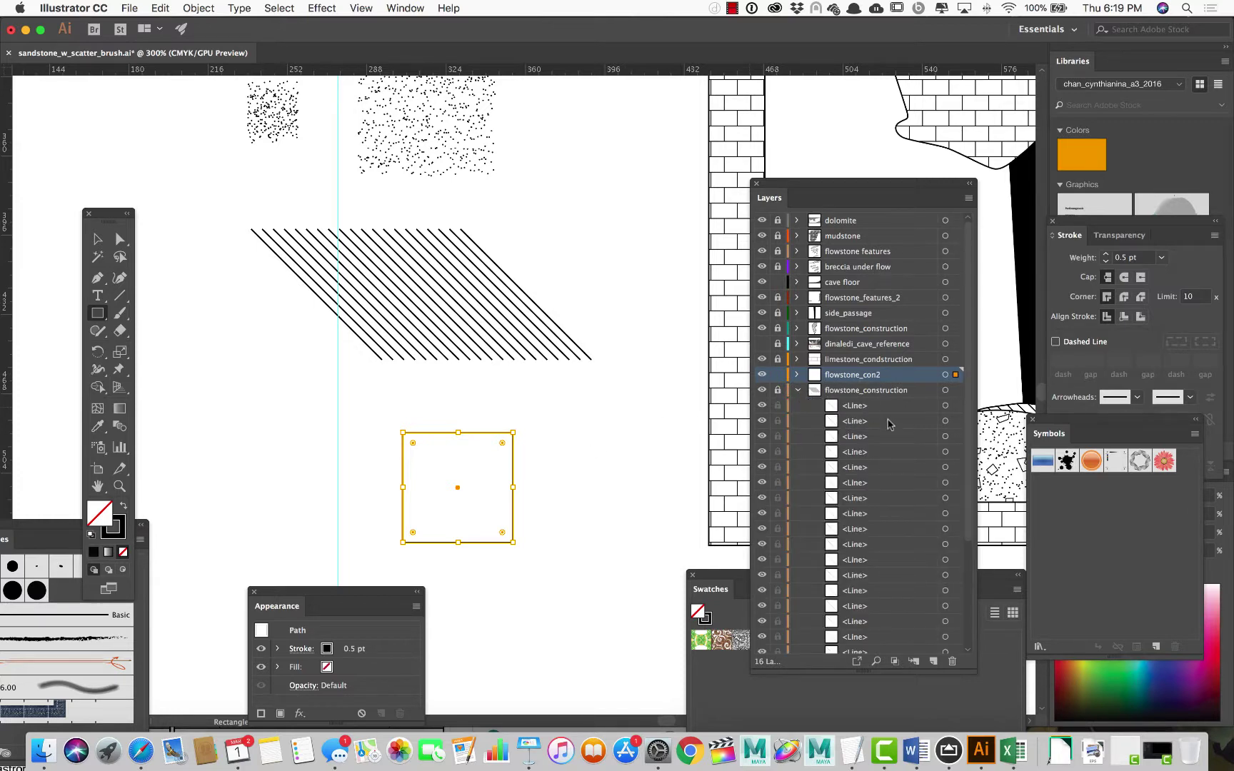
{"action": "left_click", "coordinate": [797, 390]}
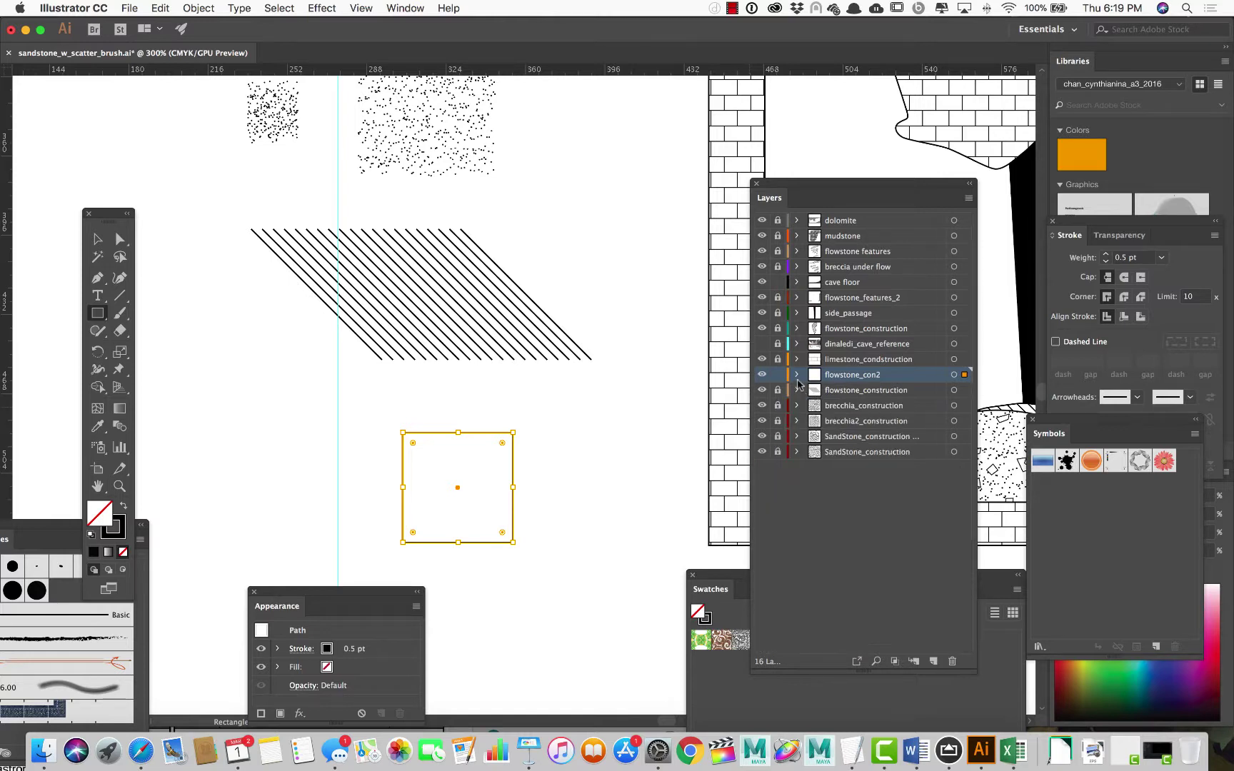
{"action": "left_click", "coordinate": [798, 375]}
{"action": "double_click", "coordinate": [859, 389]}
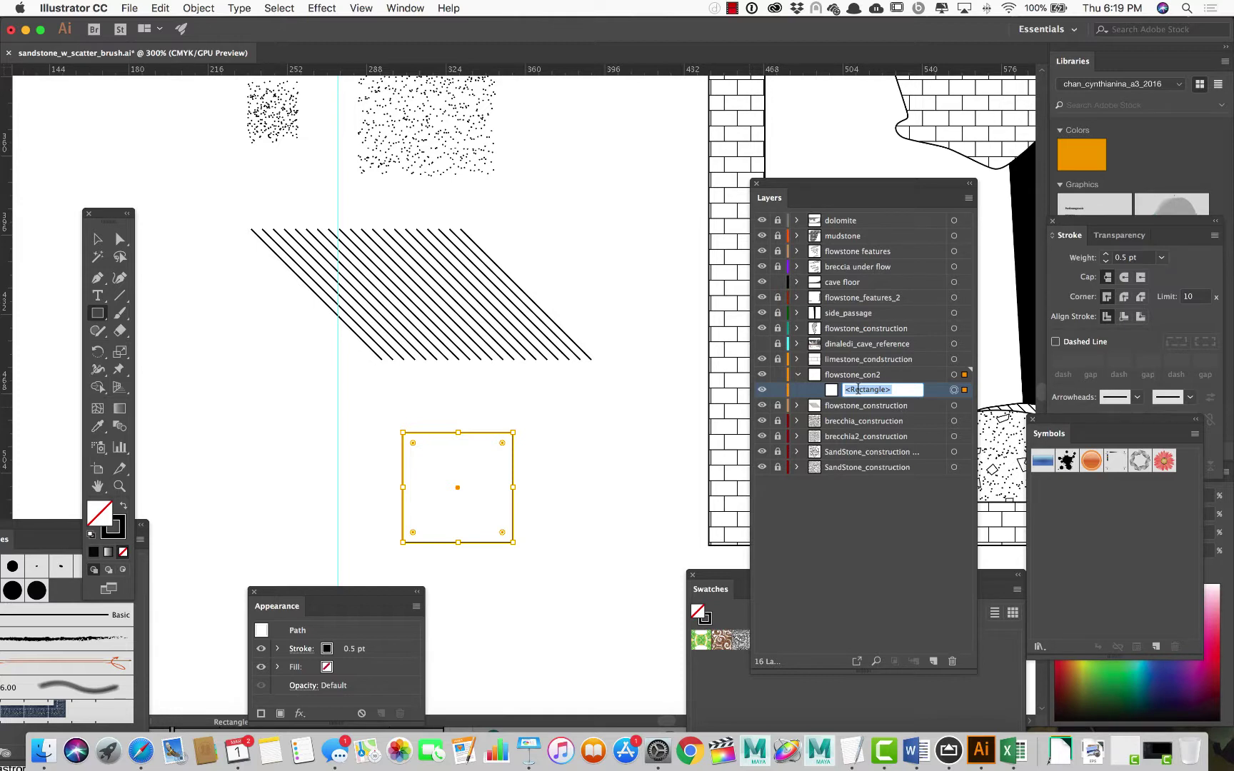
{"action": "type", "text": "border"}
{"action": "key", "text": "Return"}
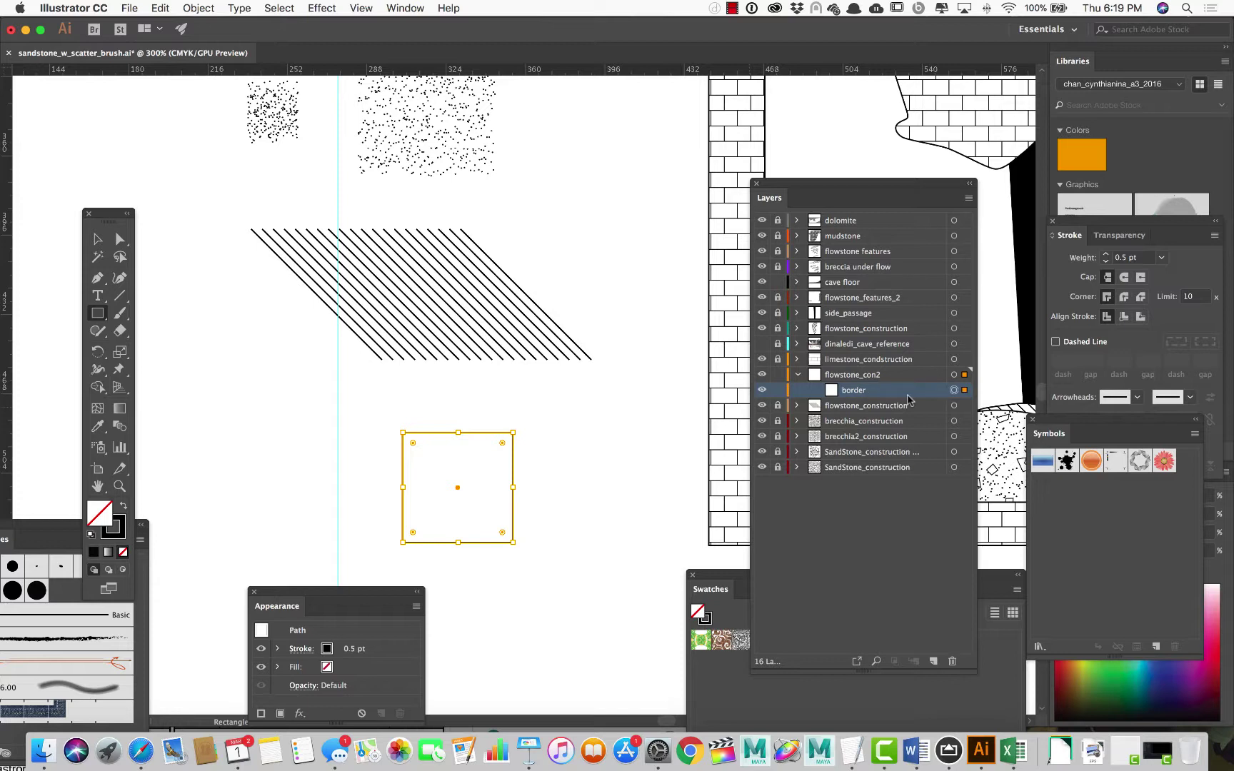
Duplicate the border square and name the top copy 'blocker'
{"action": "left_click_drag", "start_coordinate": [909, 398], "coordinate": [933, 661]}
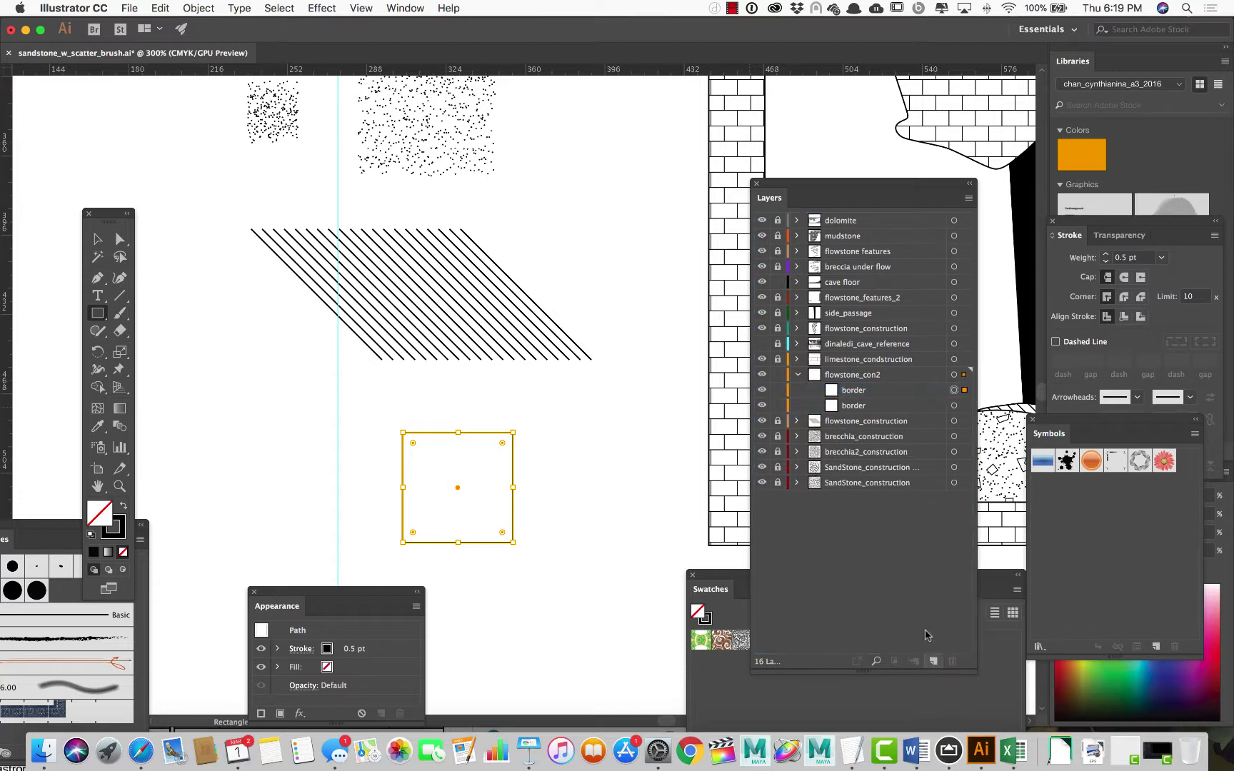
{"action": "double_click", "coordinate": [864, 392]}
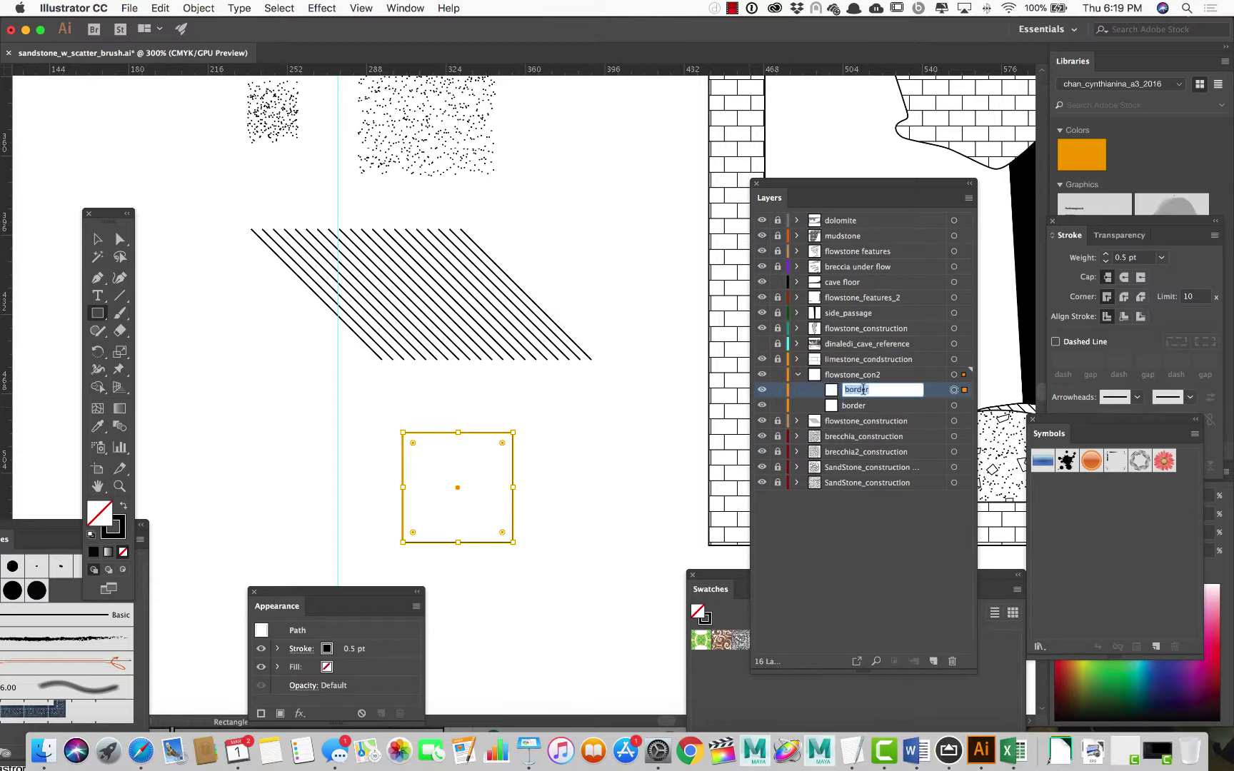
{"action": "type", "text": "blocker"}
{"action": "key", "text": "Return"}
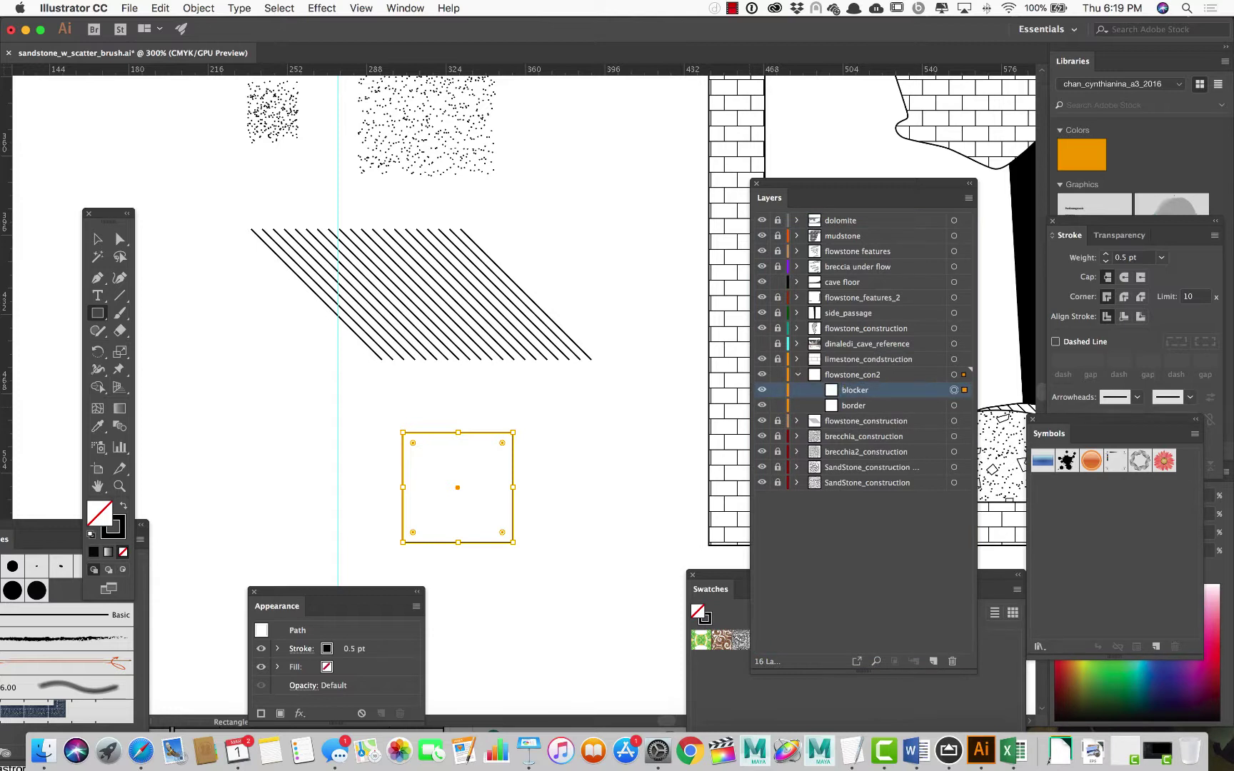
{"action": "left_click", "coordinate": [797, 360]}
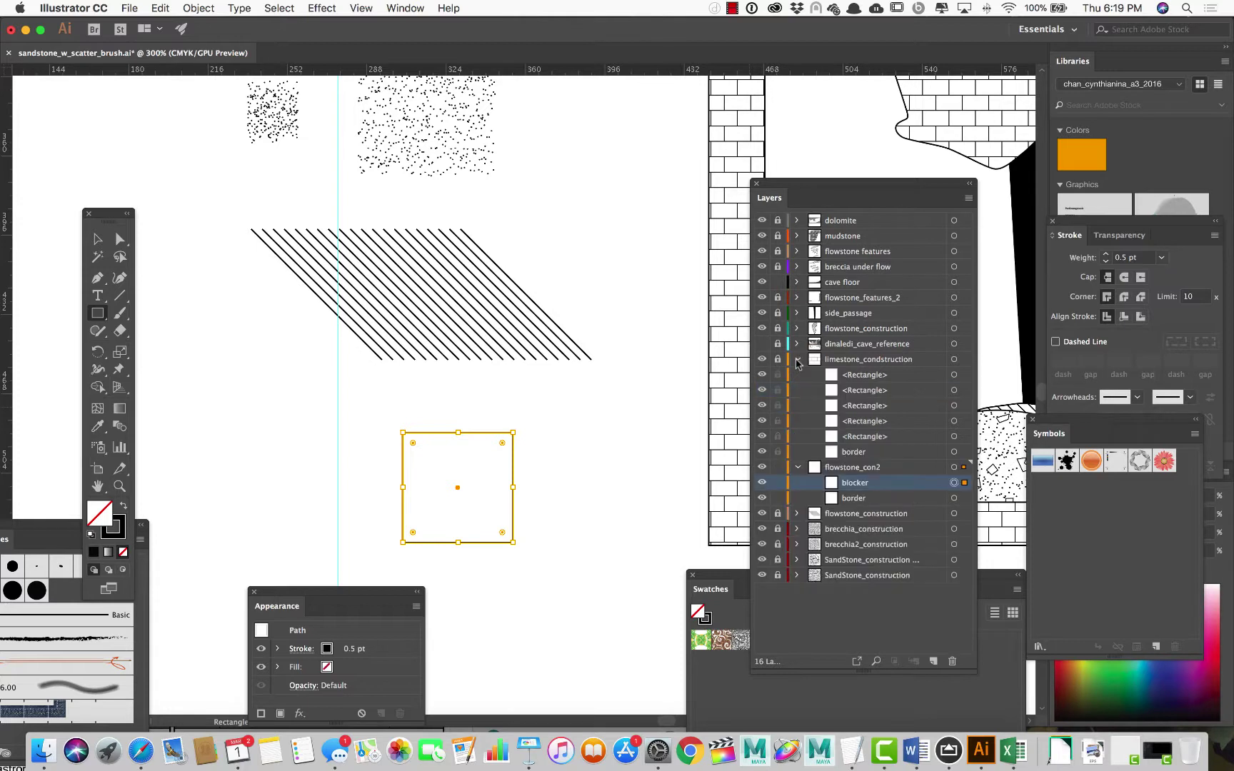
{"action": "left_click", "coordinate": [797, 361]}
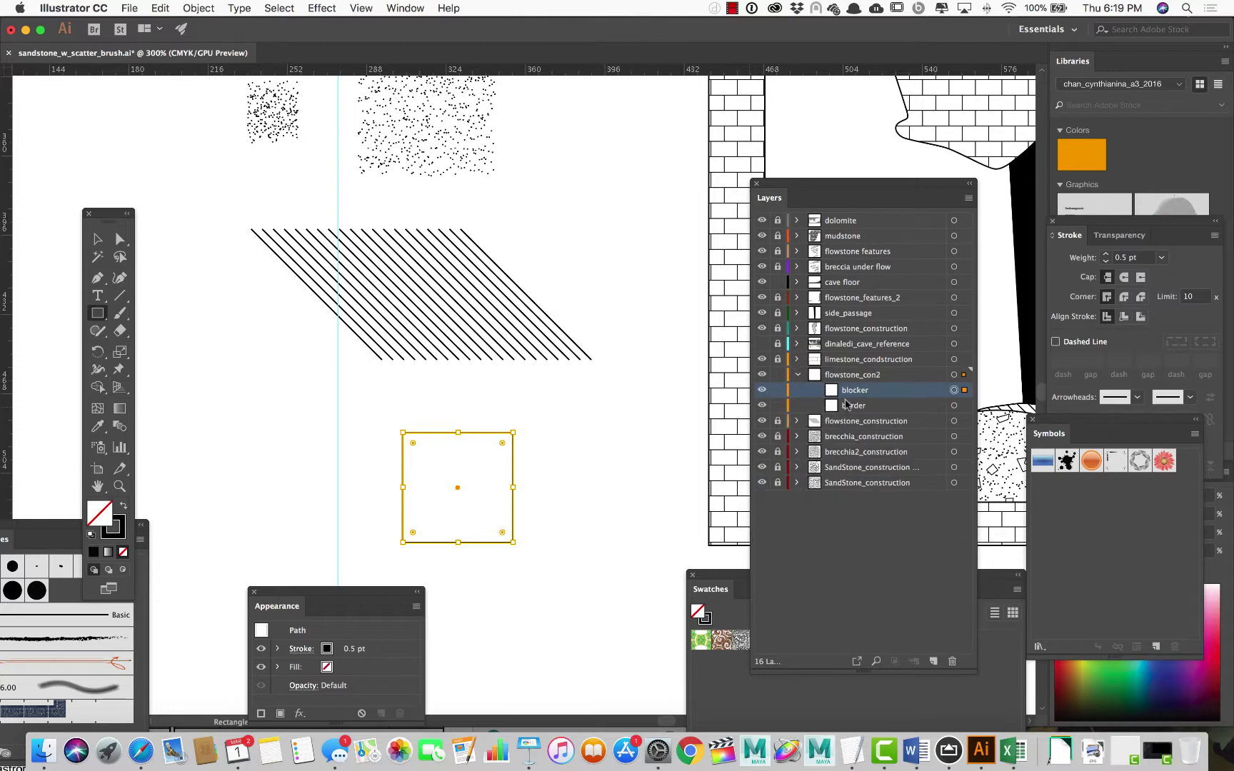
Set the border square's stroke to None, then lock the border and blocker sublayers
{"action": "left_click", "coordinate": [953, 405]}
{"action": "left_click", "coordinate": [116, 530]}
{"action": "left_click", "coordinate": [123, 552]}
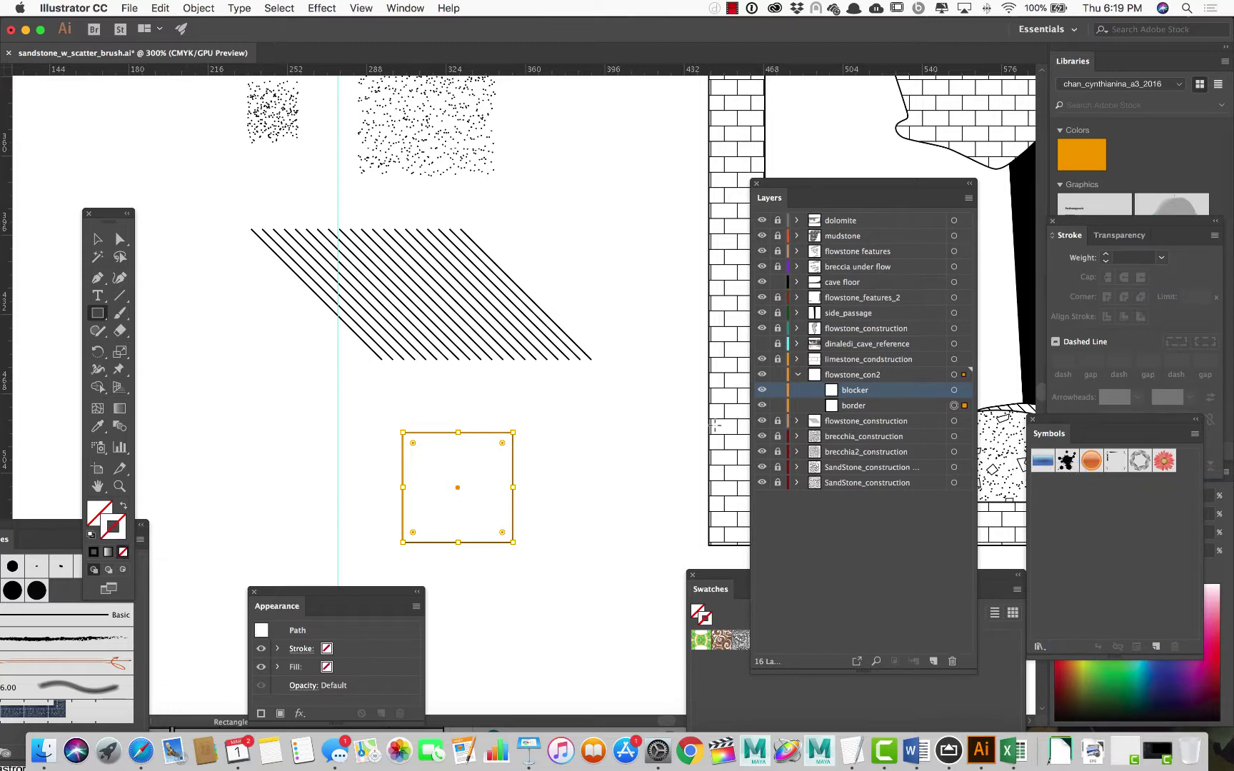
{"action": "left_click", "coordinate": [778, 405]}
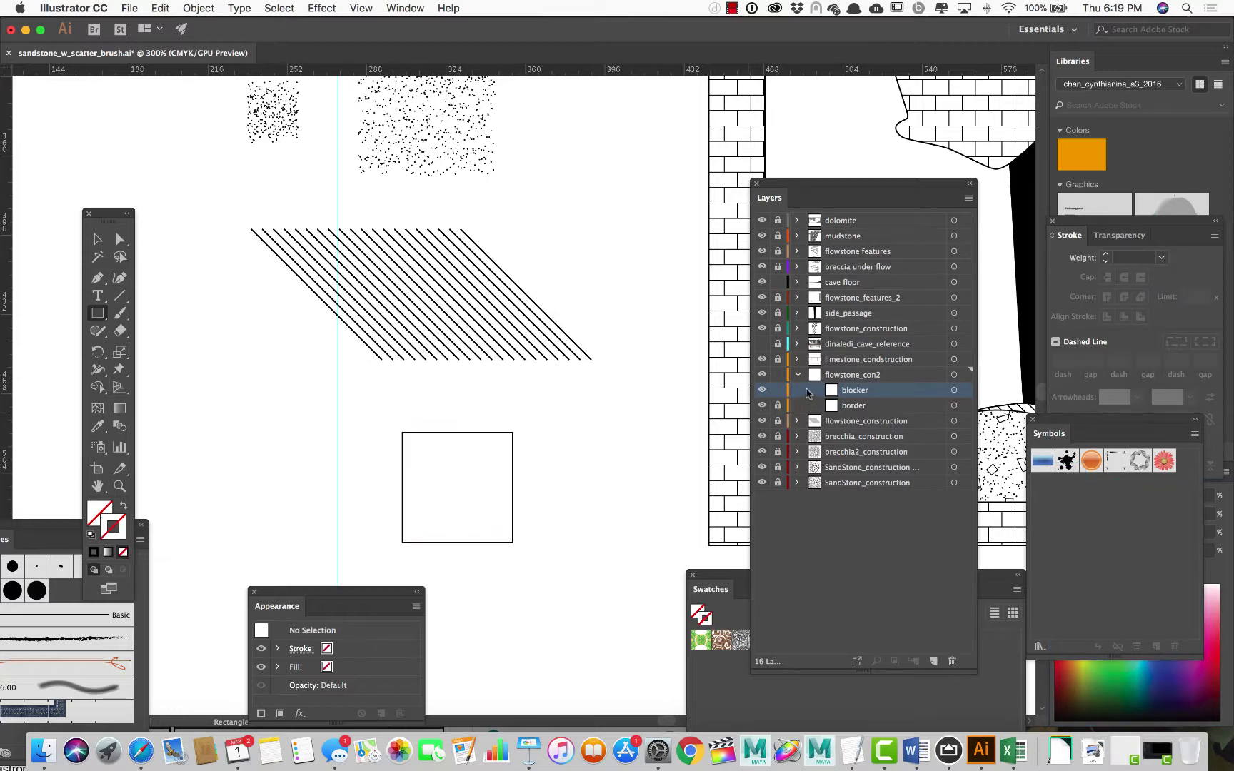
{"action": "left_click", "coordinate": [954, 391]}
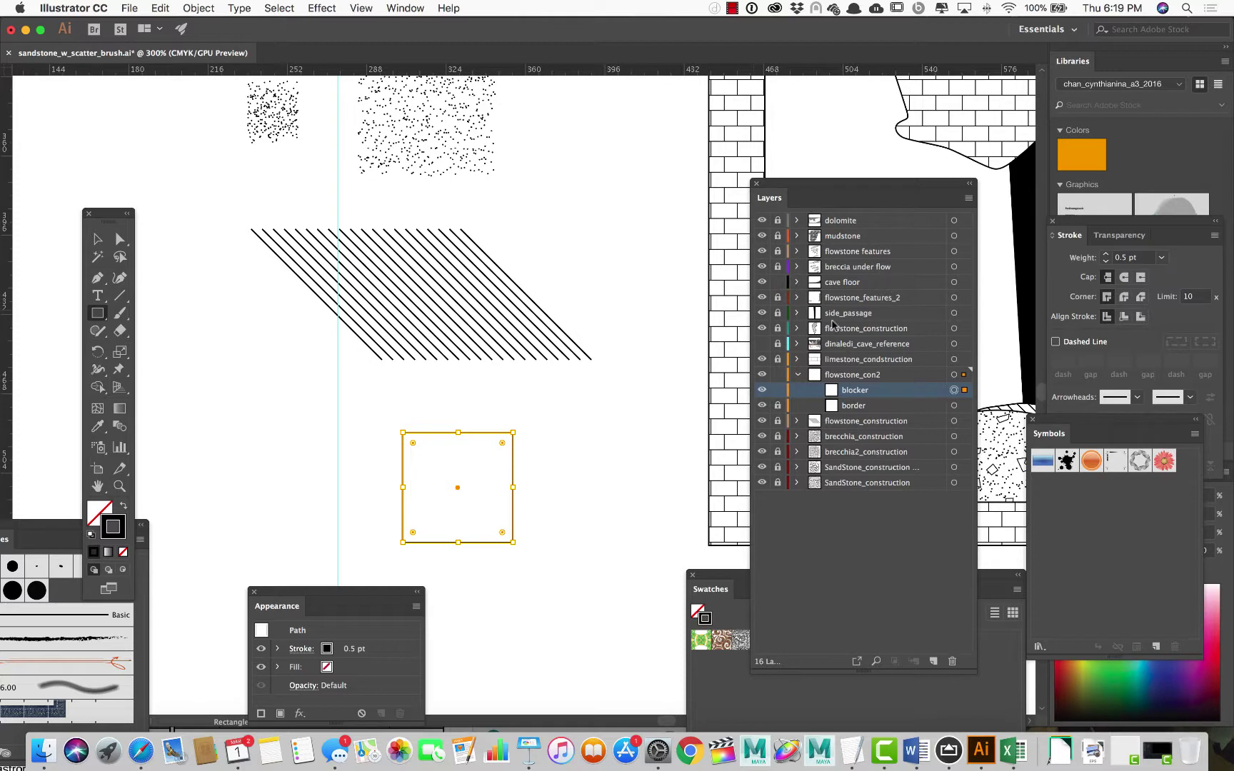
{"action": "left_click", "coordinate": [778, 390]}
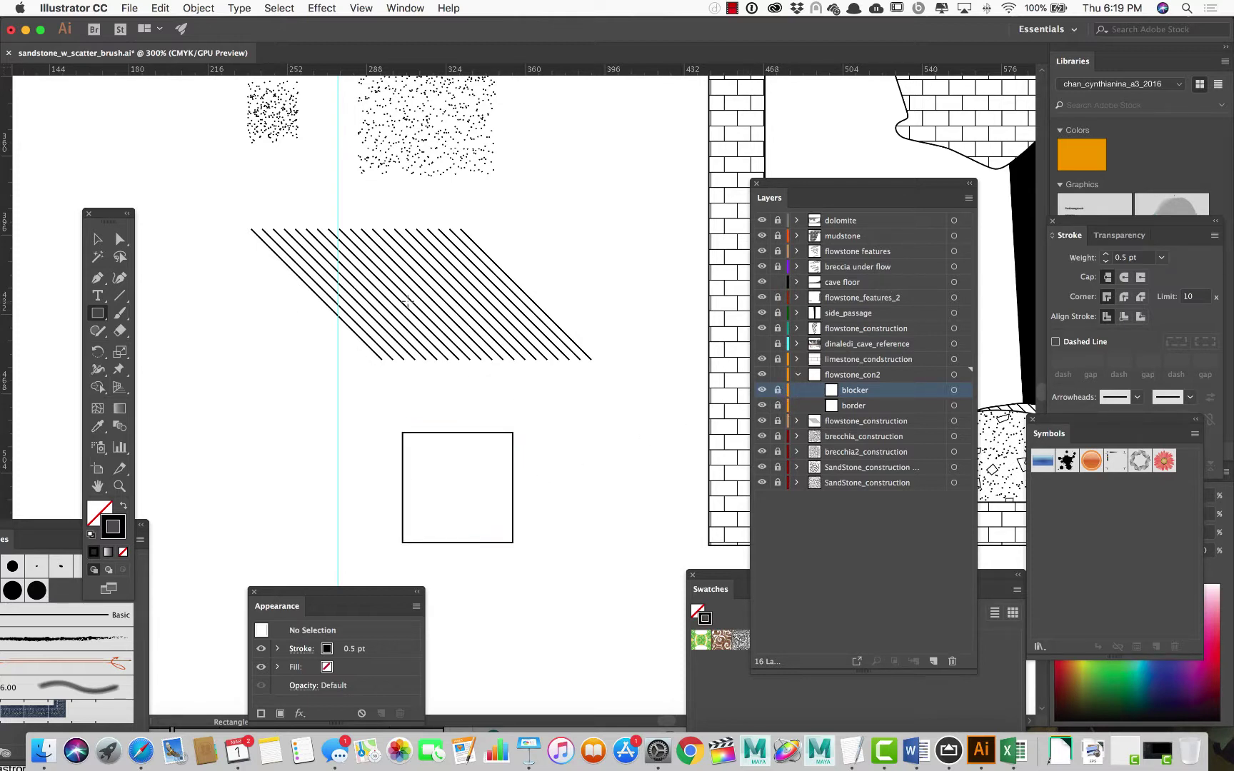
With Smart Guides on, draw a diagonal line through the square's corners, overshooting both ends
{"action": "left_click_drag", "start_coordinate": [115, 227], "coordinate": [129, 170]}
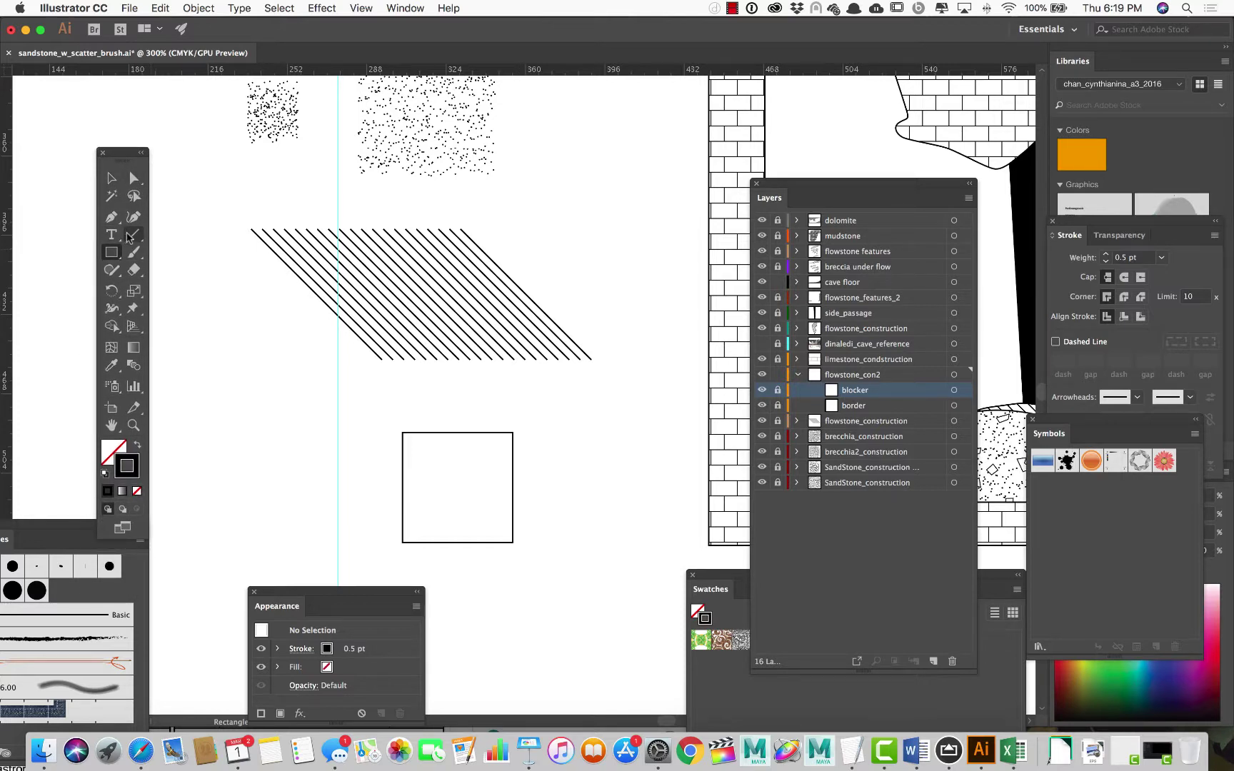
{"action": "left_click", "coordinate": [130, 237]}
{"action": "scroll", "coordinate": [427, 485], "scroll_direction": "down", "scroll_amount": 2}
{"action": "scroll", "coordinate": [429, 485], "scroll_direction": "up", "scroll_amount": 4}
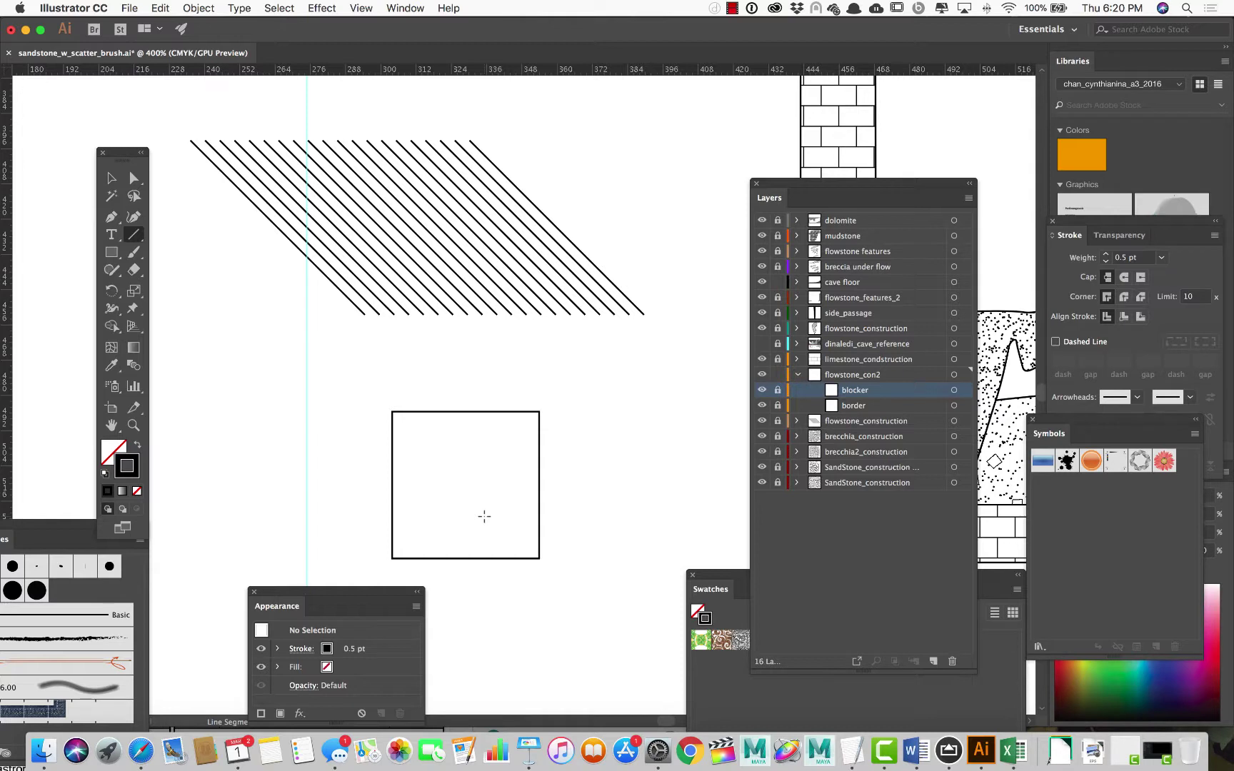
{"action": "key", "text": "super+u"}
{"action": "left_click_drag", "start_coordinate": [391, 412], "coordinate": [567, 586]}
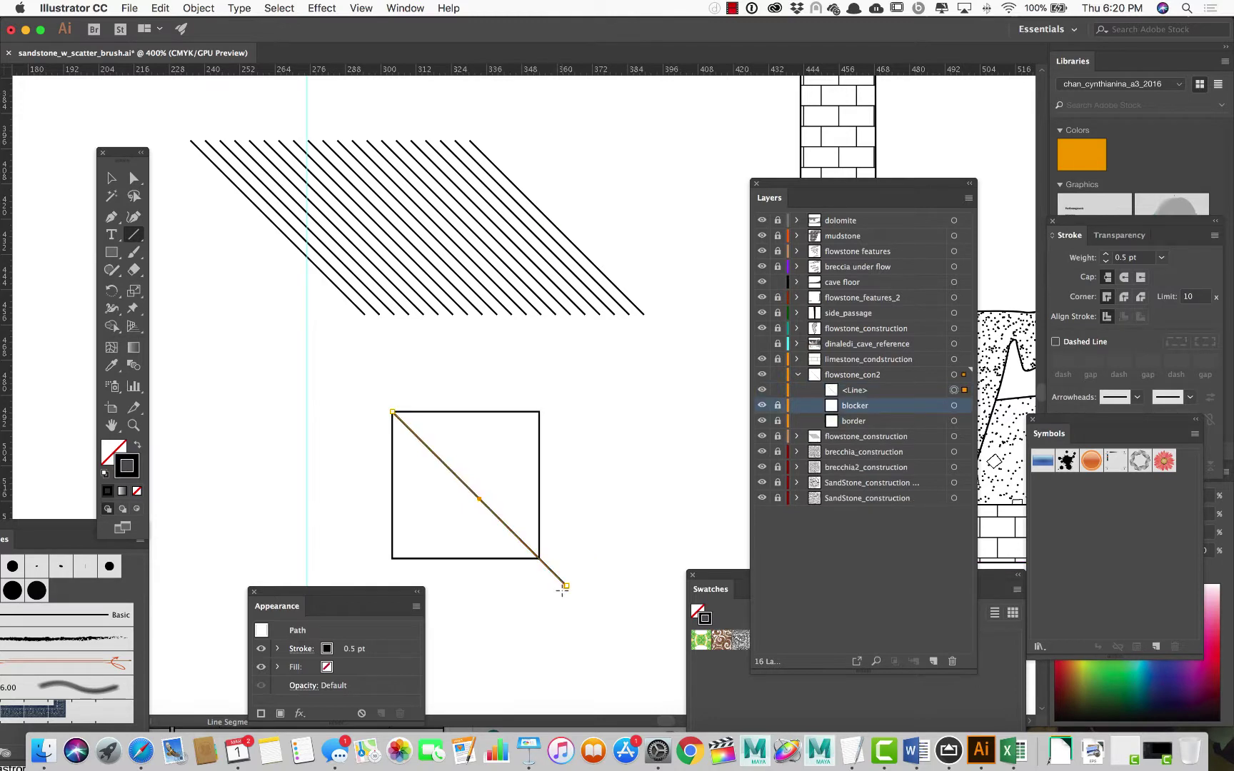
{"action": "left_click", "coordinate": [111, 178]}
{"action": "left_click_drag", "start_coordinate": [448, 466], "coordinate": [430, 449]}
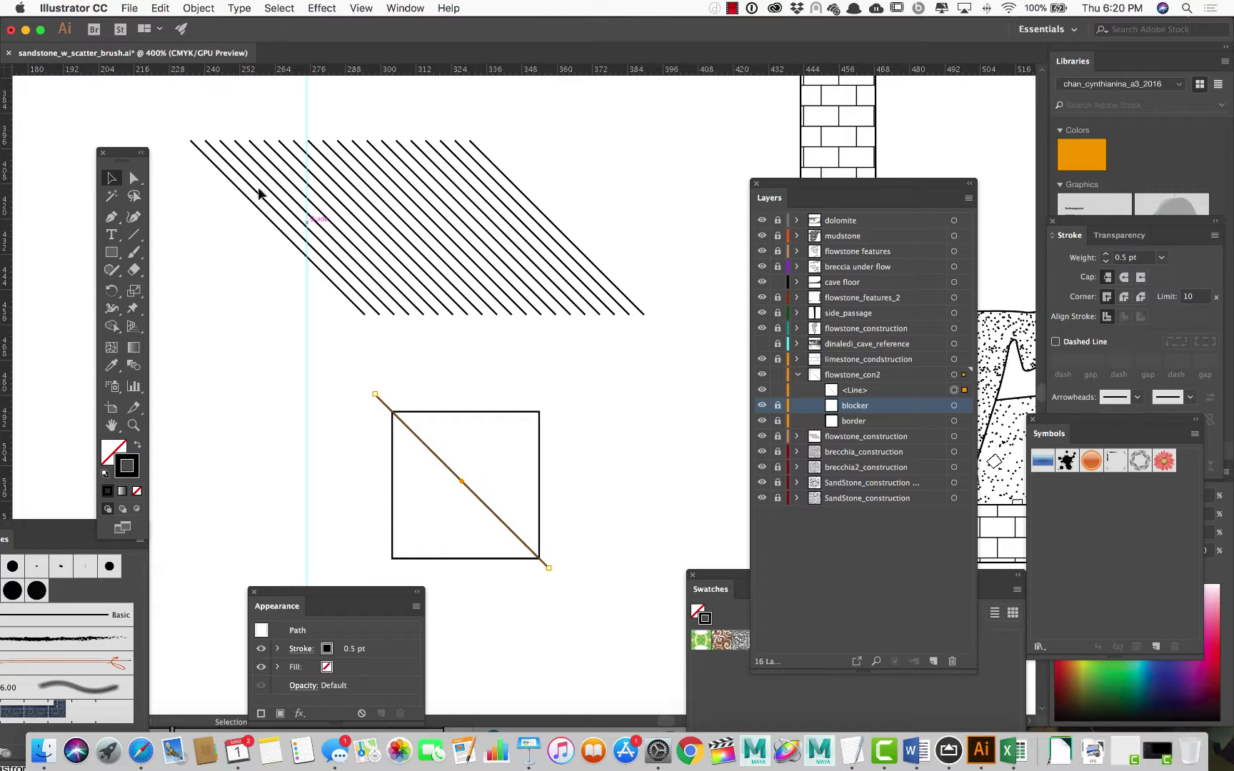
Copy the diagonal line with Move set to Horizontal 5 pt, Vertical 0 pt
{"action": "left_click", "coordinate": [208, 8]}
{"action": "mouse_move", "coordinate": [226, 25]}
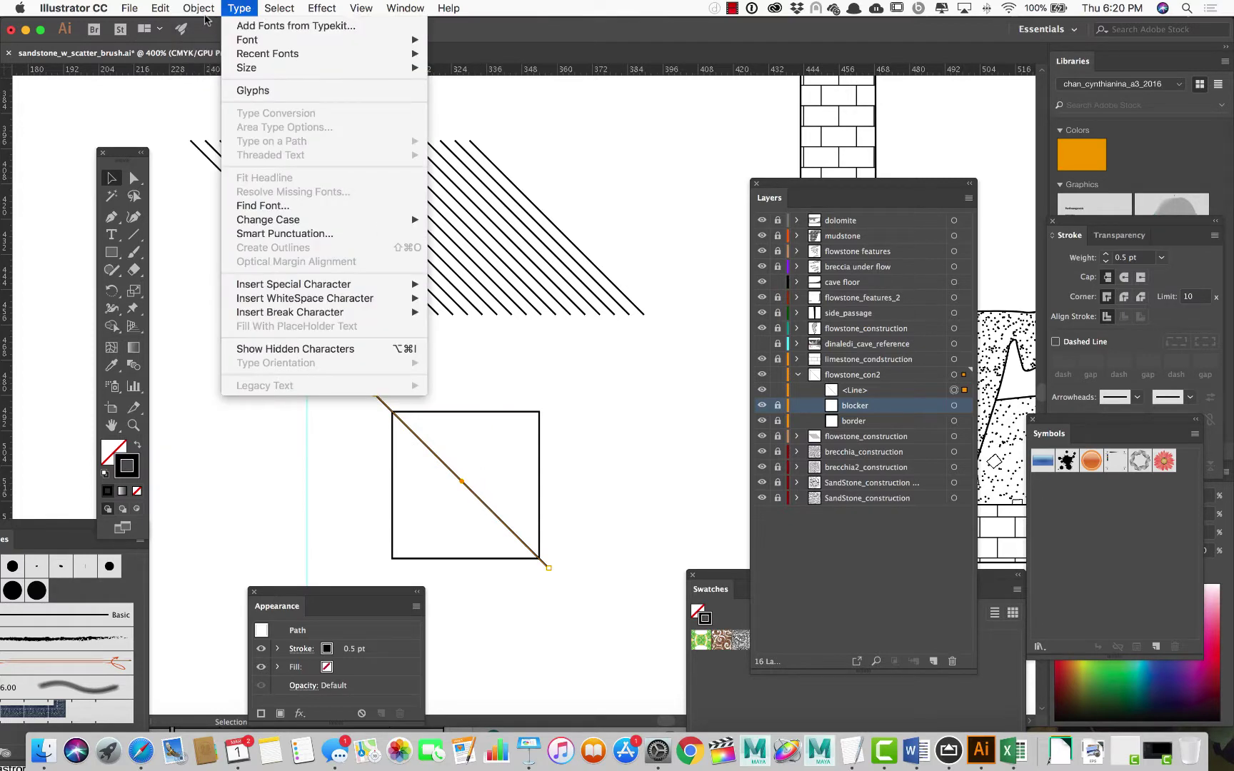
{"action": "left_click", "coordinate": [371, 53]}
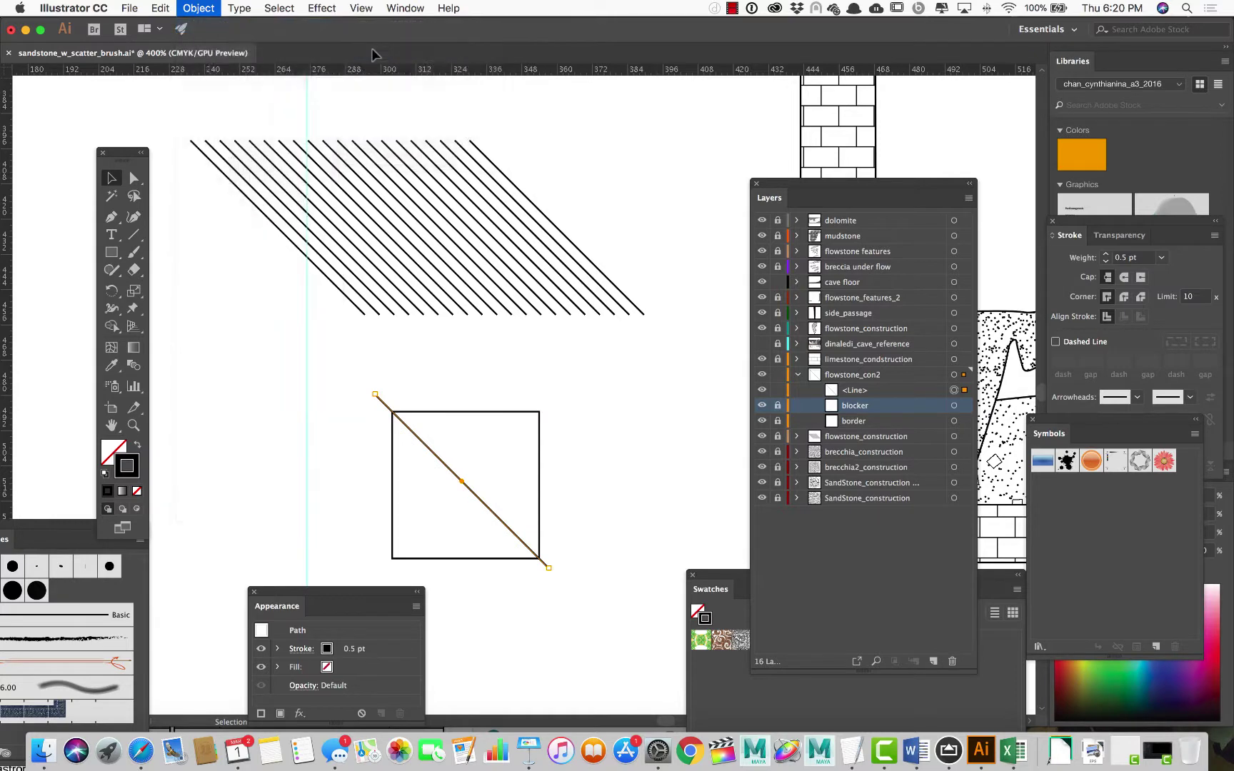
{"action": "left_click_drag", "start_coordinate": [399, 112], "coordinate": [586, 97]}
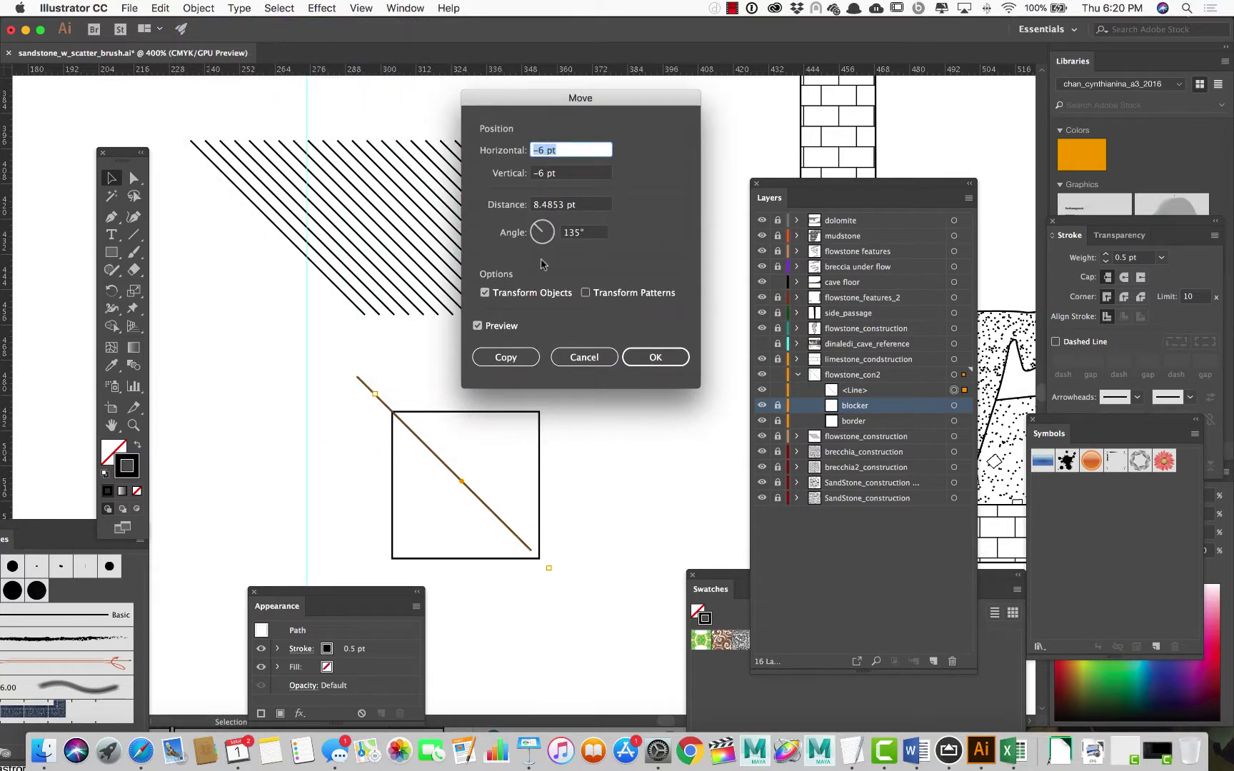
{"action": "left_click", "coordinate": [542, 150]}
{"action": "double_click", "coordinate": [543, 150]}
{"action": "type", "text": "5"}
{"action": "key", "text": "Tab"}
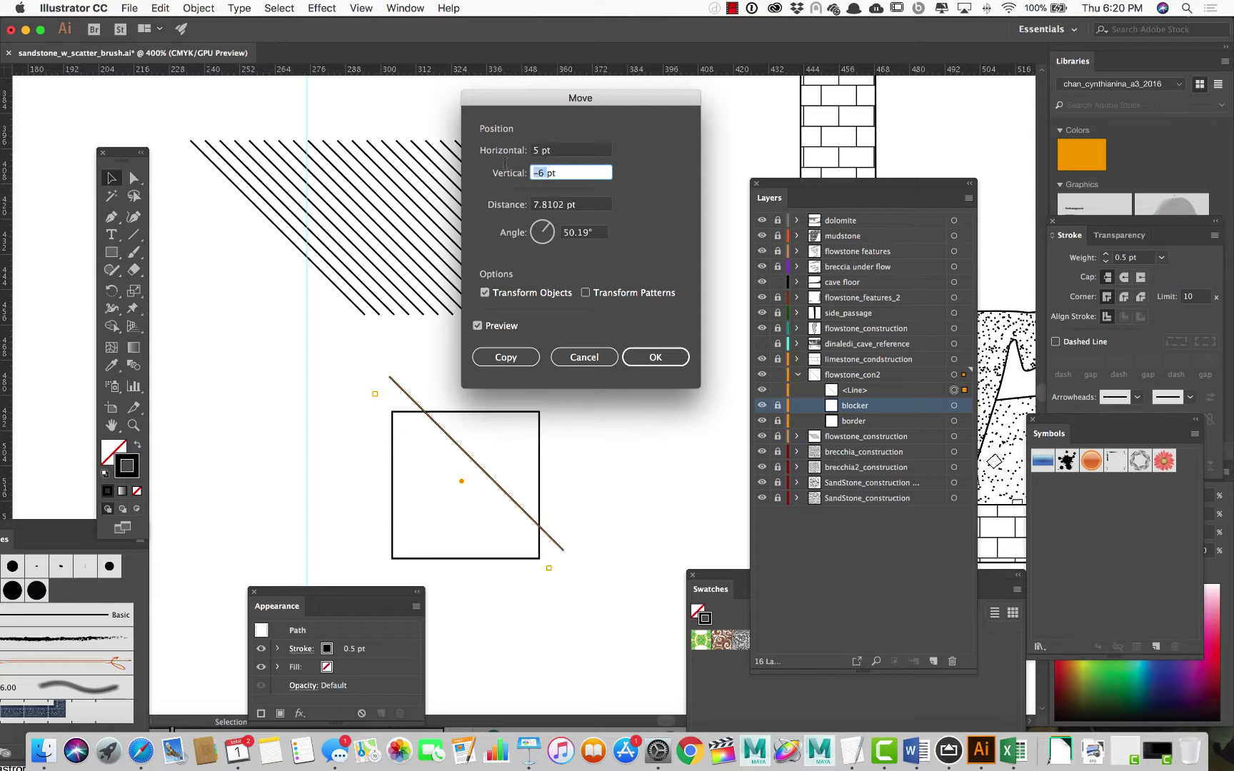
{"action": "type", "text": "0"}
{"action": "left_click", "coordinate": [552, 205]}
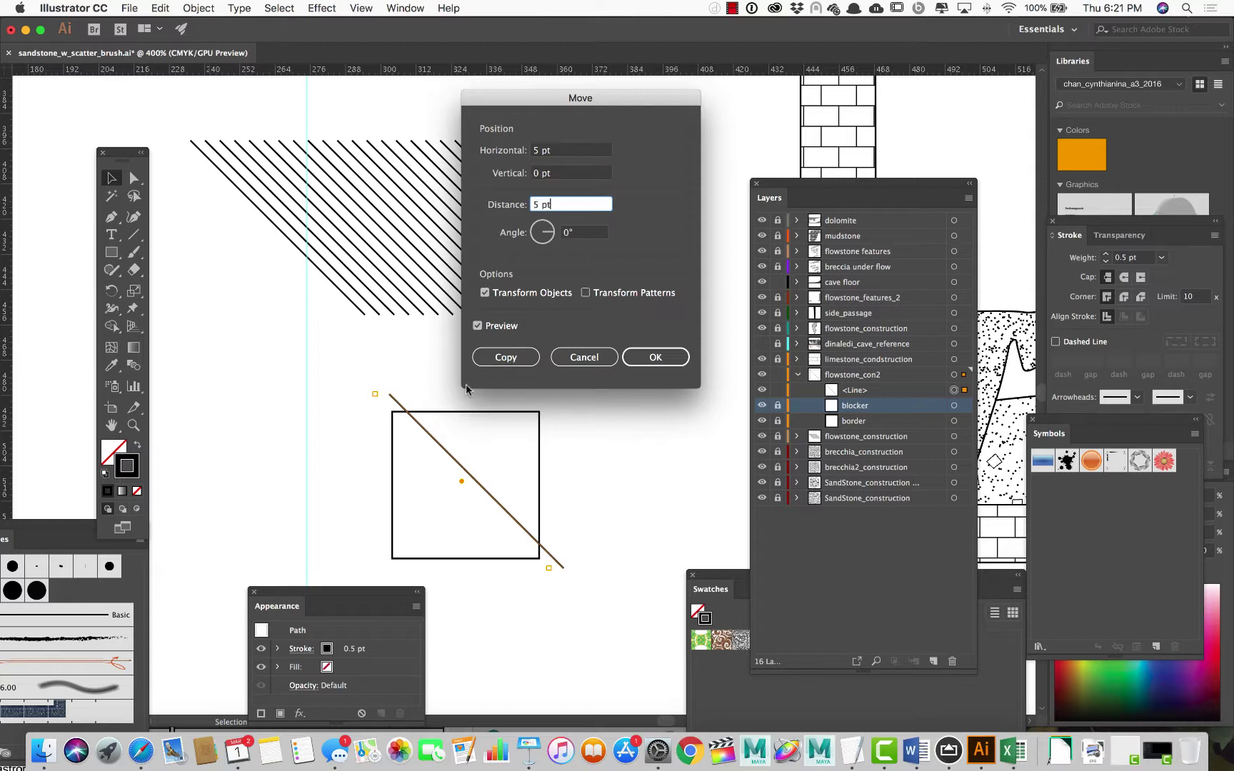
{"action": "left_click", "coordinate": [504, 357]}
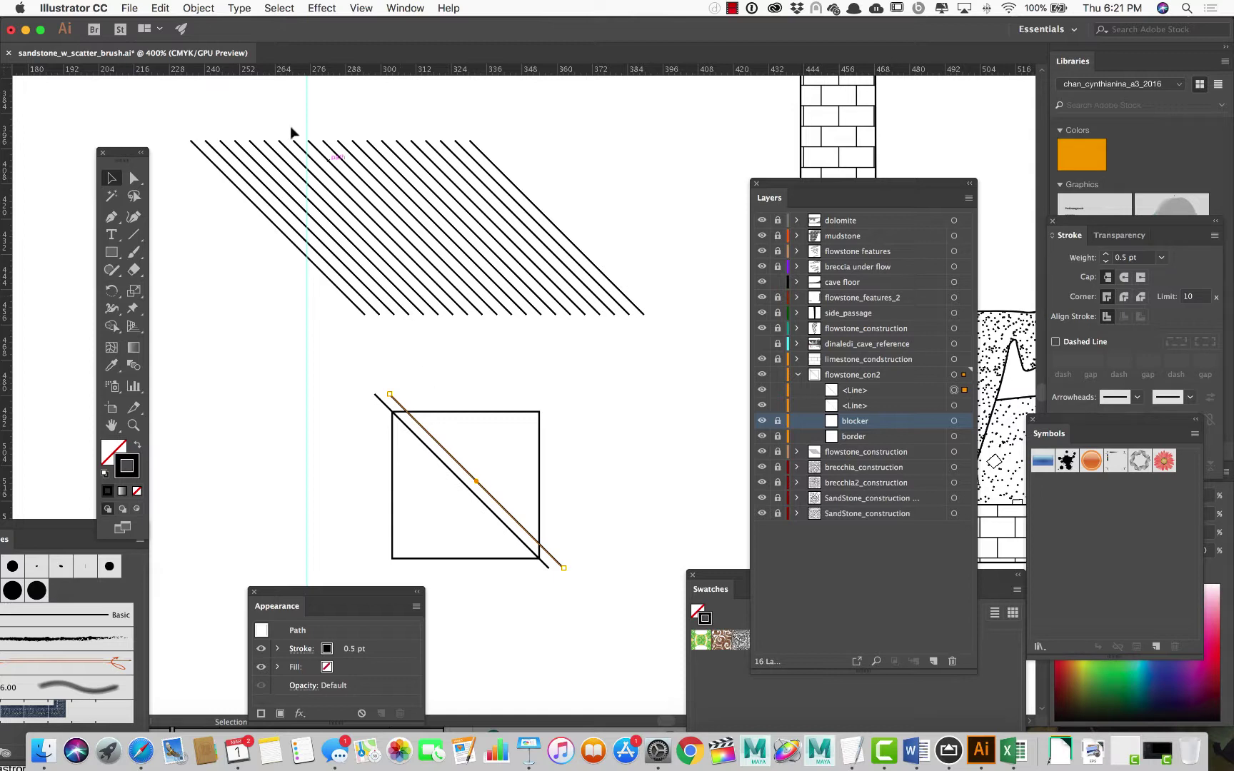
{"action": "left_click", "coordinate": [203, 7]}
{"action": "mouse_move", "coordinate": [216, 27]}
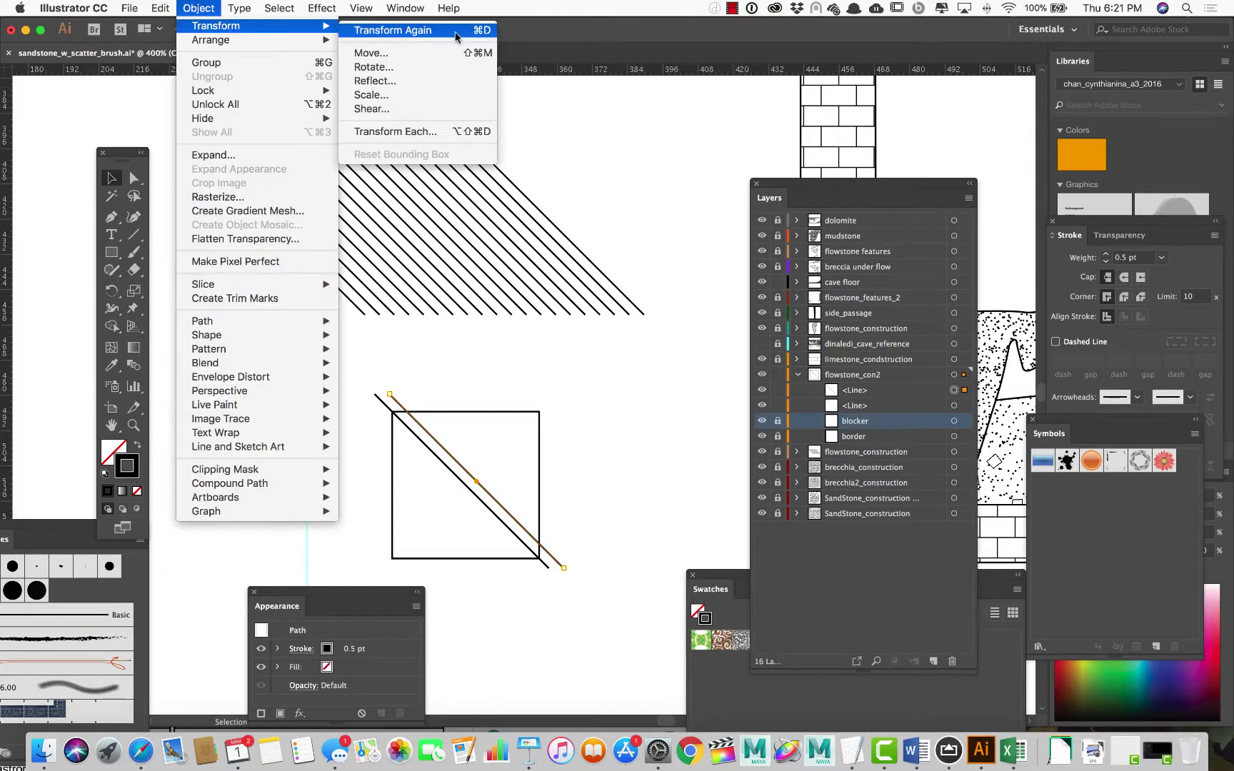
Repeat the 5 pt copy to add lines stepping right past the square's right side
{"action": "left_click", "coordinate": [442, 32]}
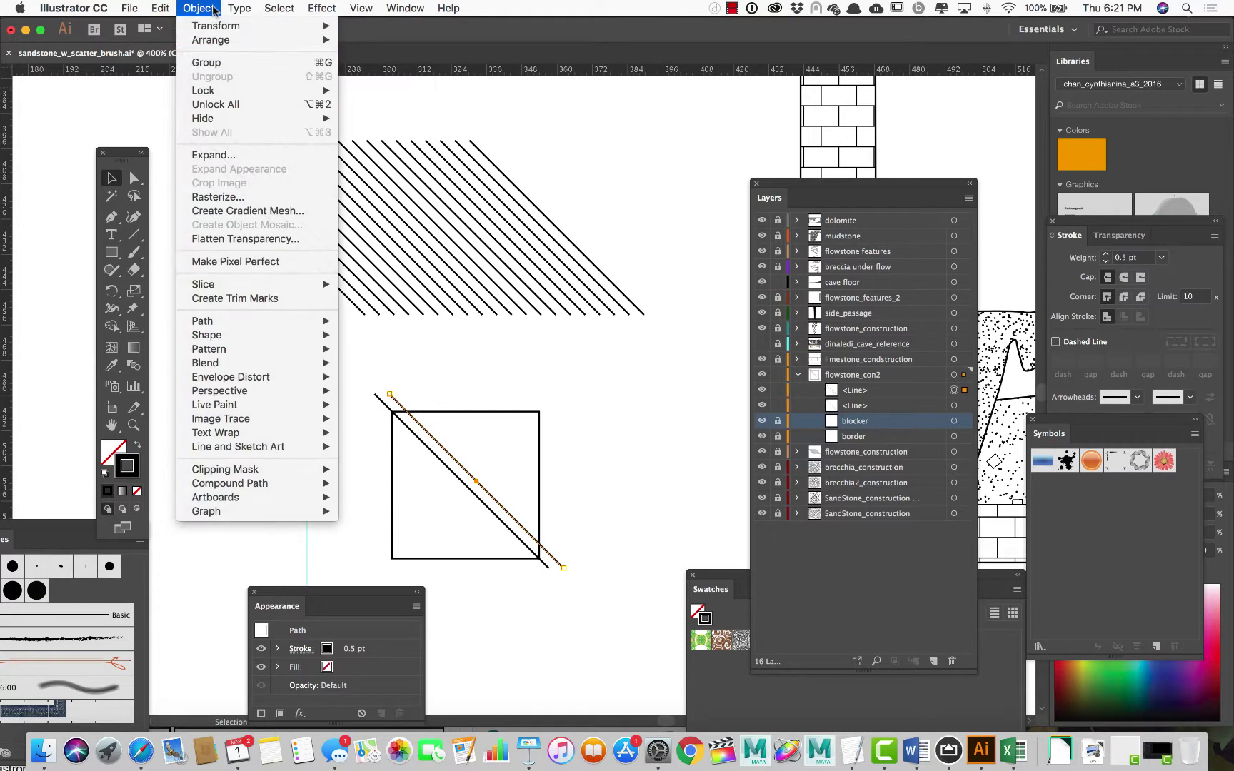
{"action": "key", "text": "super+d"}
{"action": "key", "text": "super+d"}
{"action": "key", "text": "super+d"}
{"action": "key", "text": "super+d"}
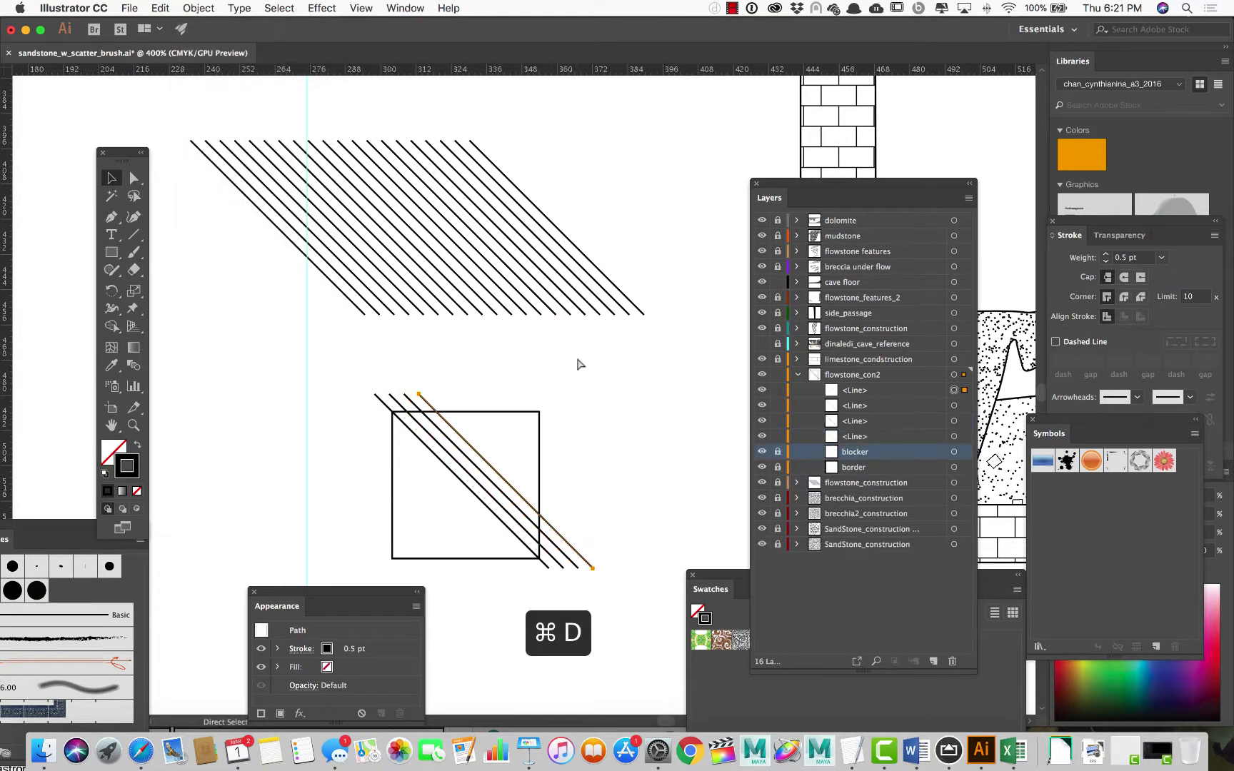
{"action": "key", "text": "super+d"}
{"action": "key", "text": "super+d"}
{"action": "key", "text": "super+d"}
{"action": "key", "text": "super+d"}
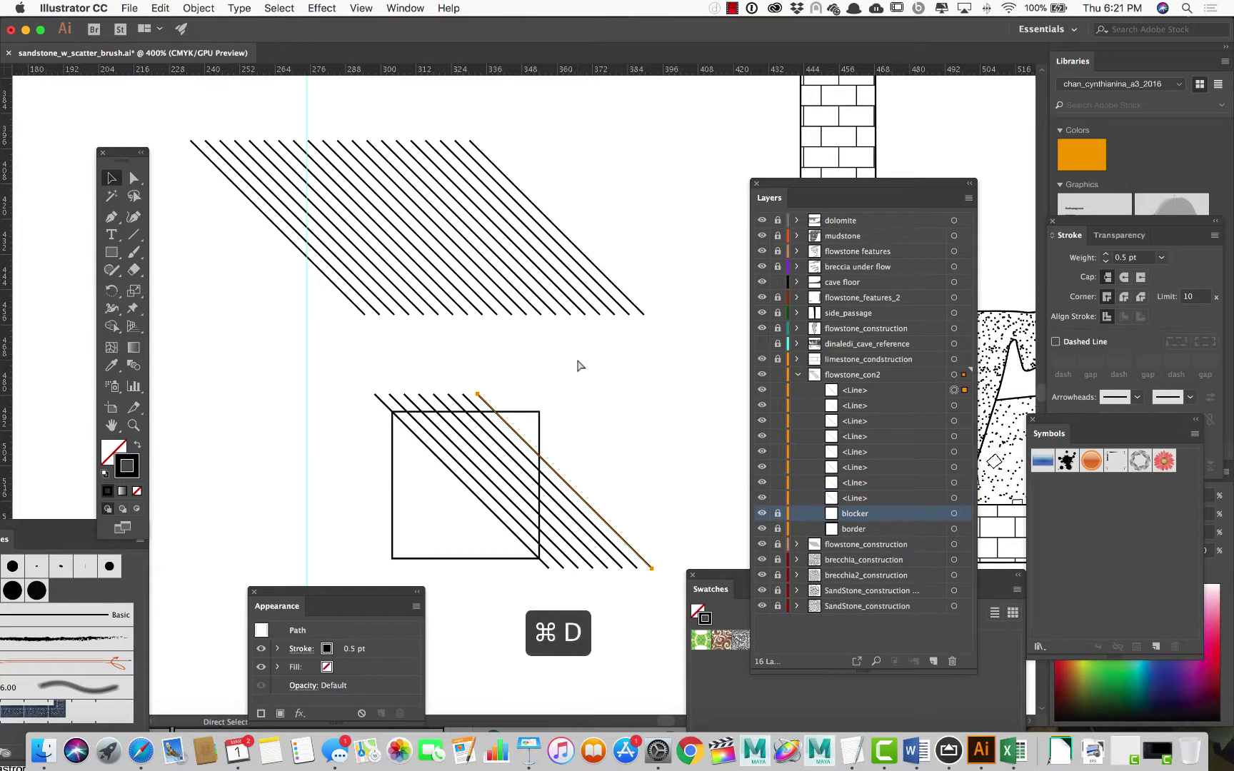
{"action": "key", "text": "v"}
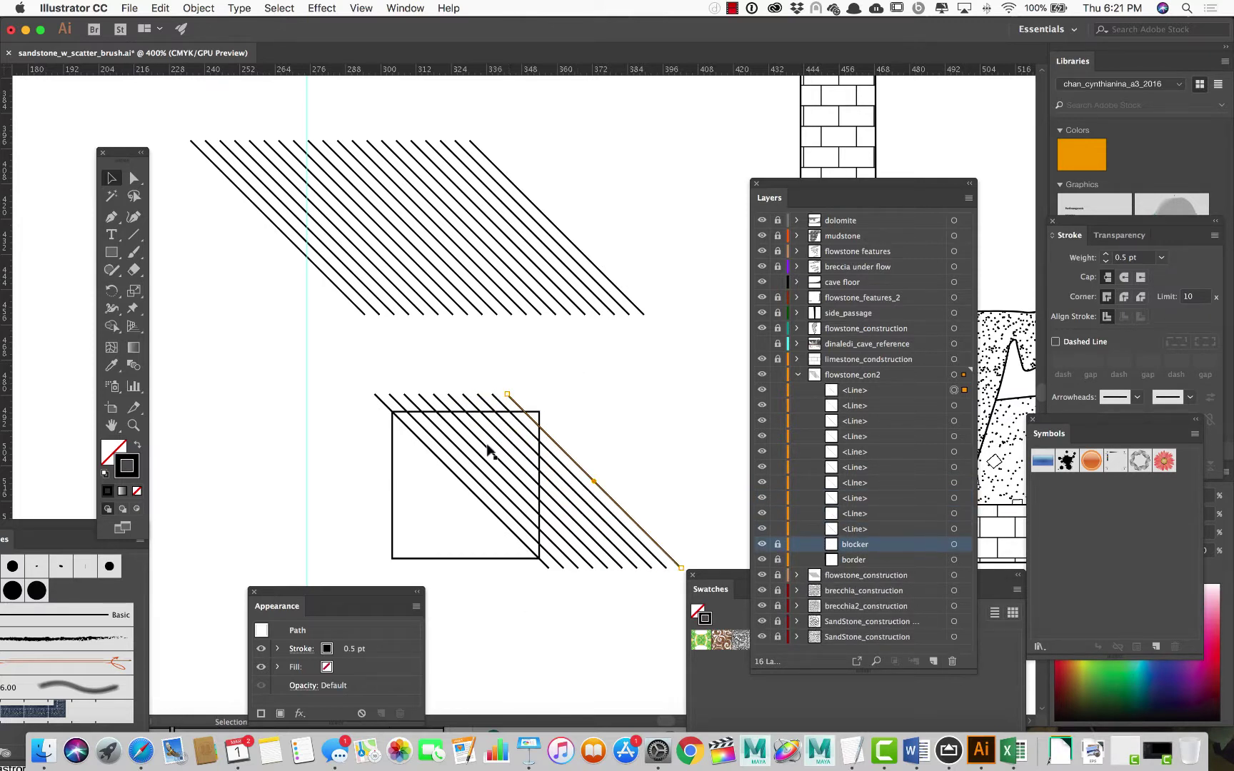
Copy the leftmost line -5 pt and repeat until the square's left side is covered
{"action": "left_click", "coordinate": [455, 476]}
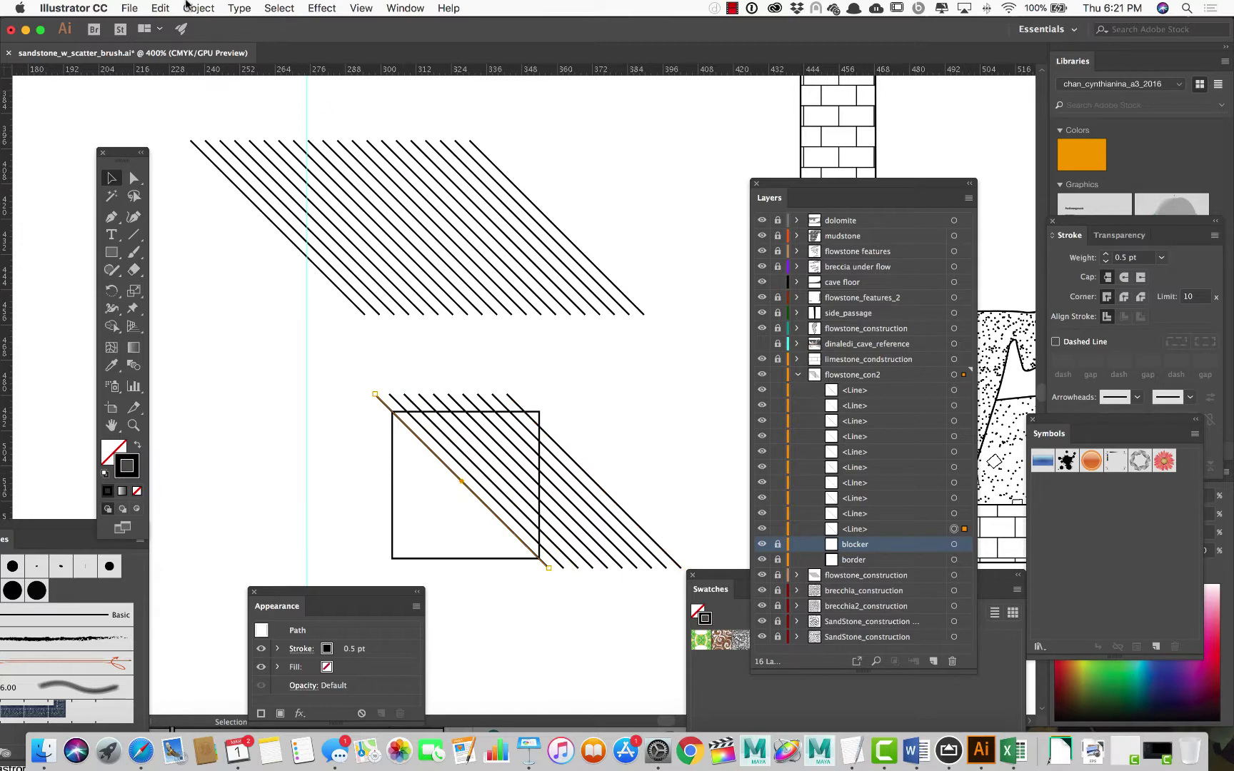
{"action": "left_click", "coordinate": [198, 8]}
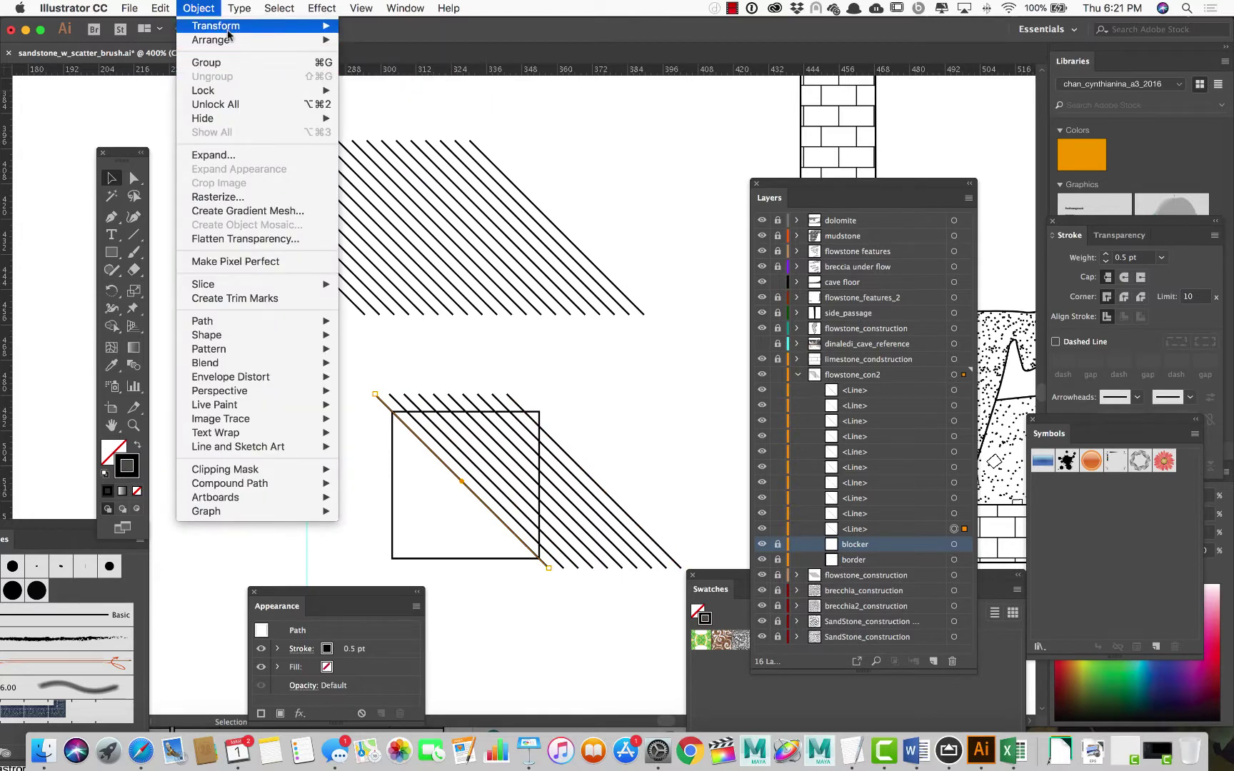
{"action": "mouse_move", "coordinate": [305, 29]}
{"action": "left_click", "coordinate": [389, 54]}
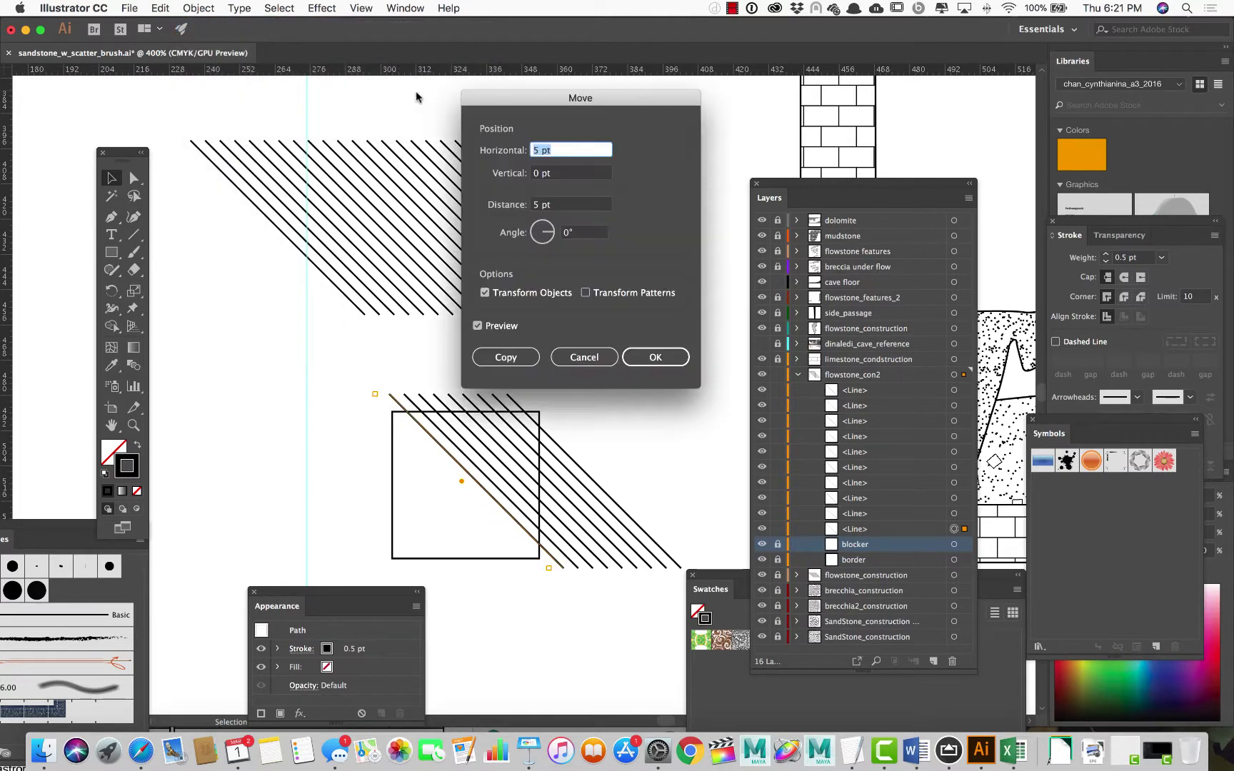
{"action": "left_click", "coordinate": [534, 152]}
{"action": "type", "text": "-"}
{"action": "left_click", "coordinate": [528, 357]}
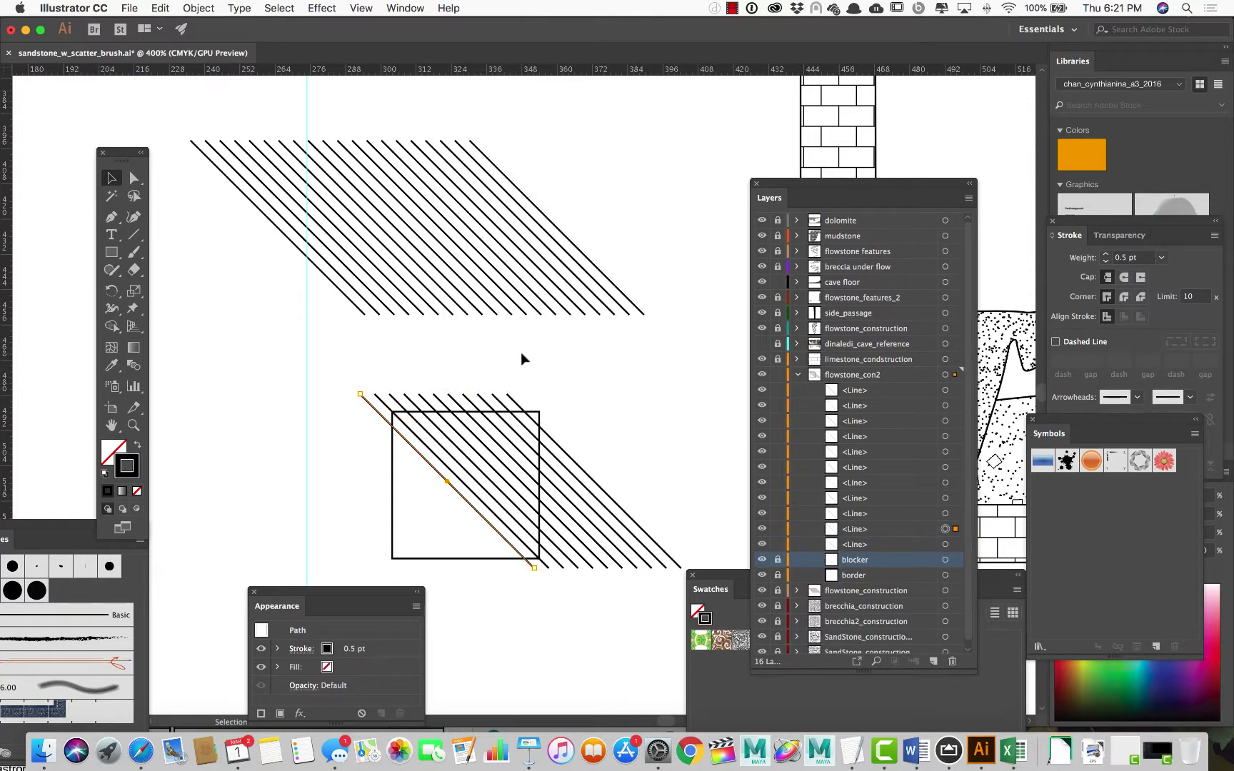
{"action": "key", "text": "super+d"}
{"action": "key", "text": "super+d"}
{"action": "key", "text": "super+d"}
{"action": "key", "text": "super+d"}
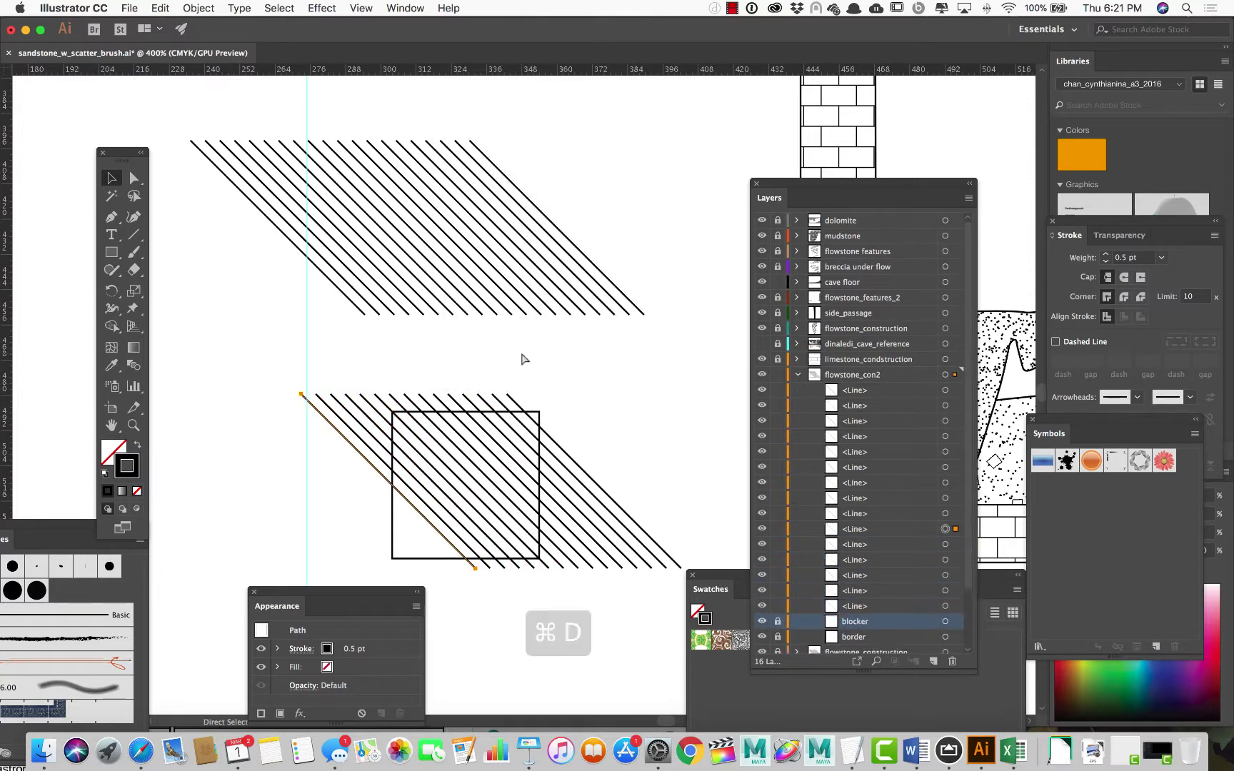
{"action": "key", "text": "super+d"}
{"action": "key", "text": "super+d"}
{"action": "key", "text": "super+d"}
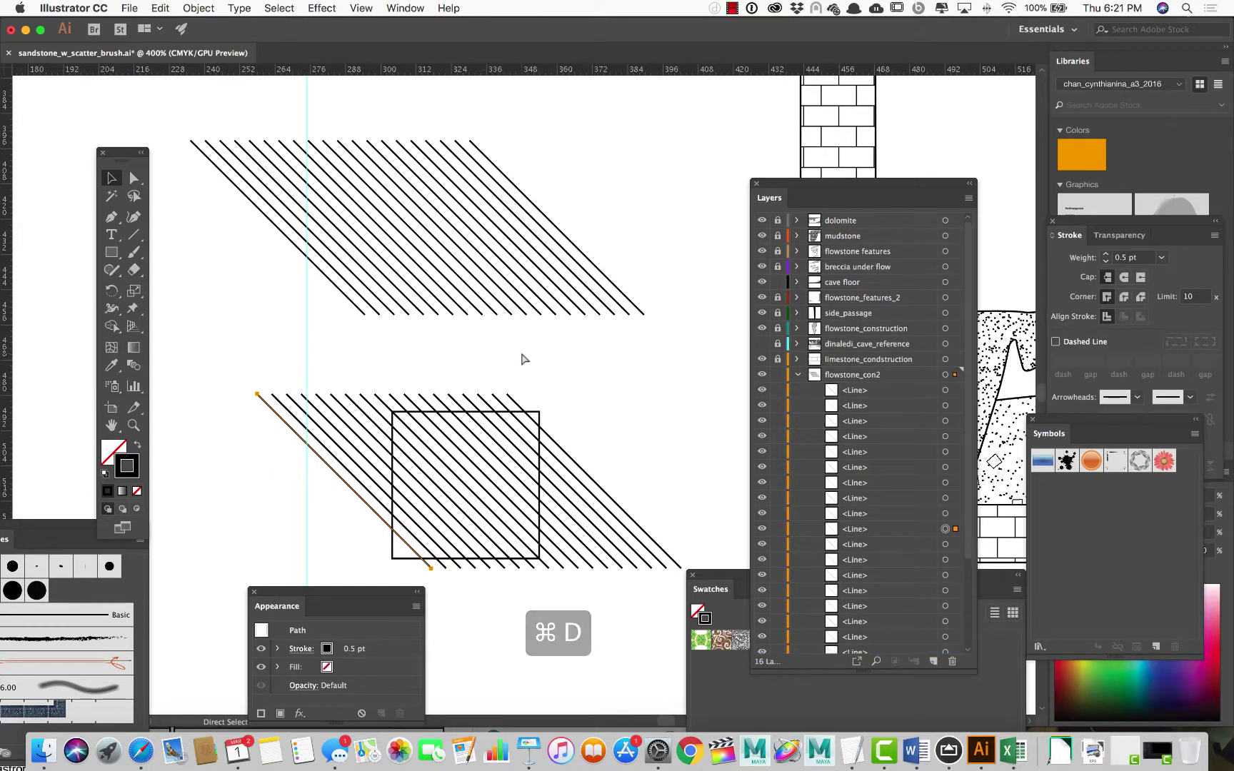
{"action": "key", "text": "super+d"}
{"action": "key", "text": "super+d"}
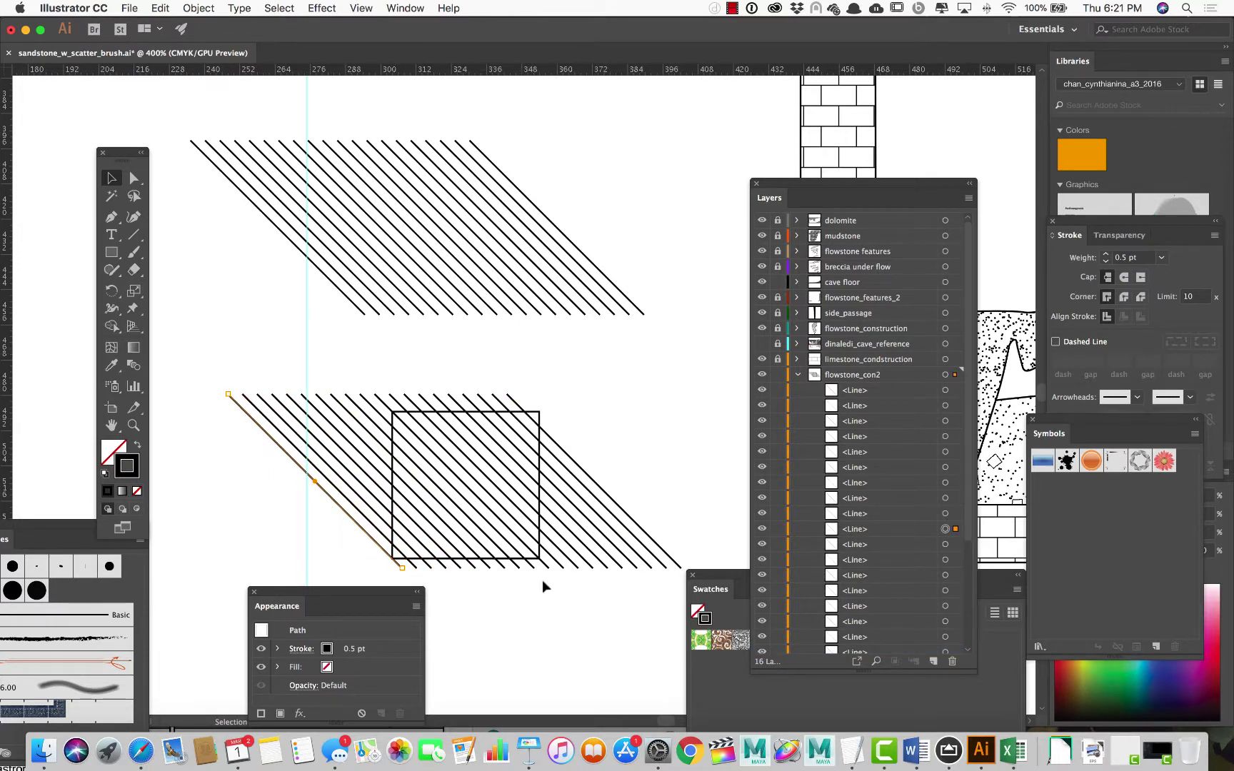
{"action": "scroll", "coordinate": [870, 457], "scroll_direction": "down", "scroll_amount": 5}
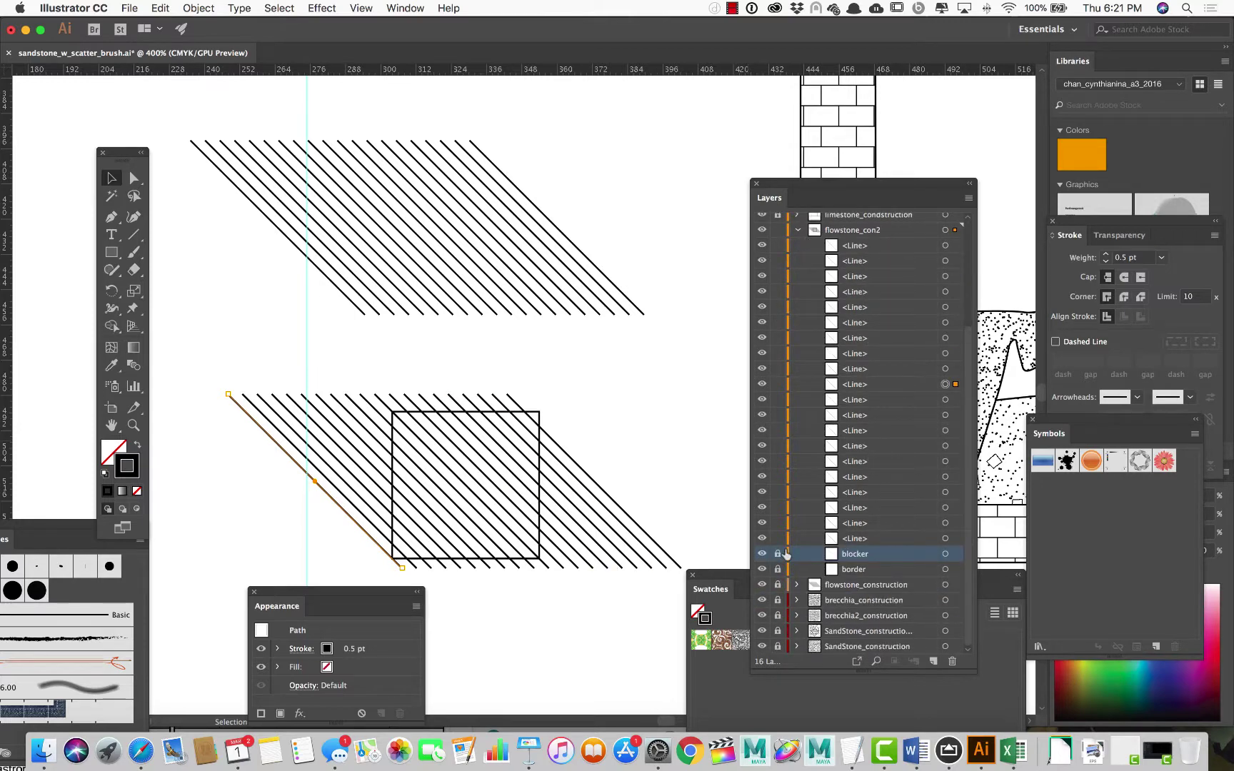
Remove the blocker square's stroke and save the hatch tile as a new pattern swatch
{"action": "left_click", "coordinate": [945, 555]}
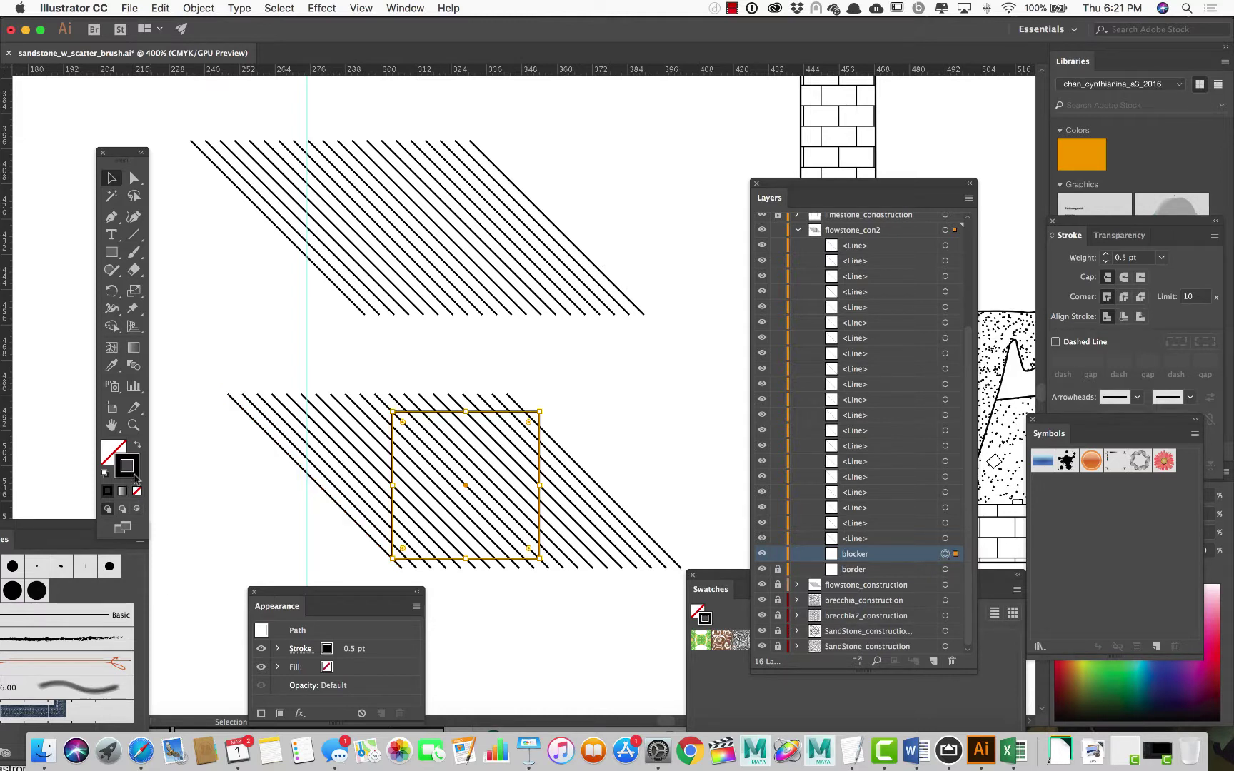
{"action": "left_click", "coordinate": [138, 491]}
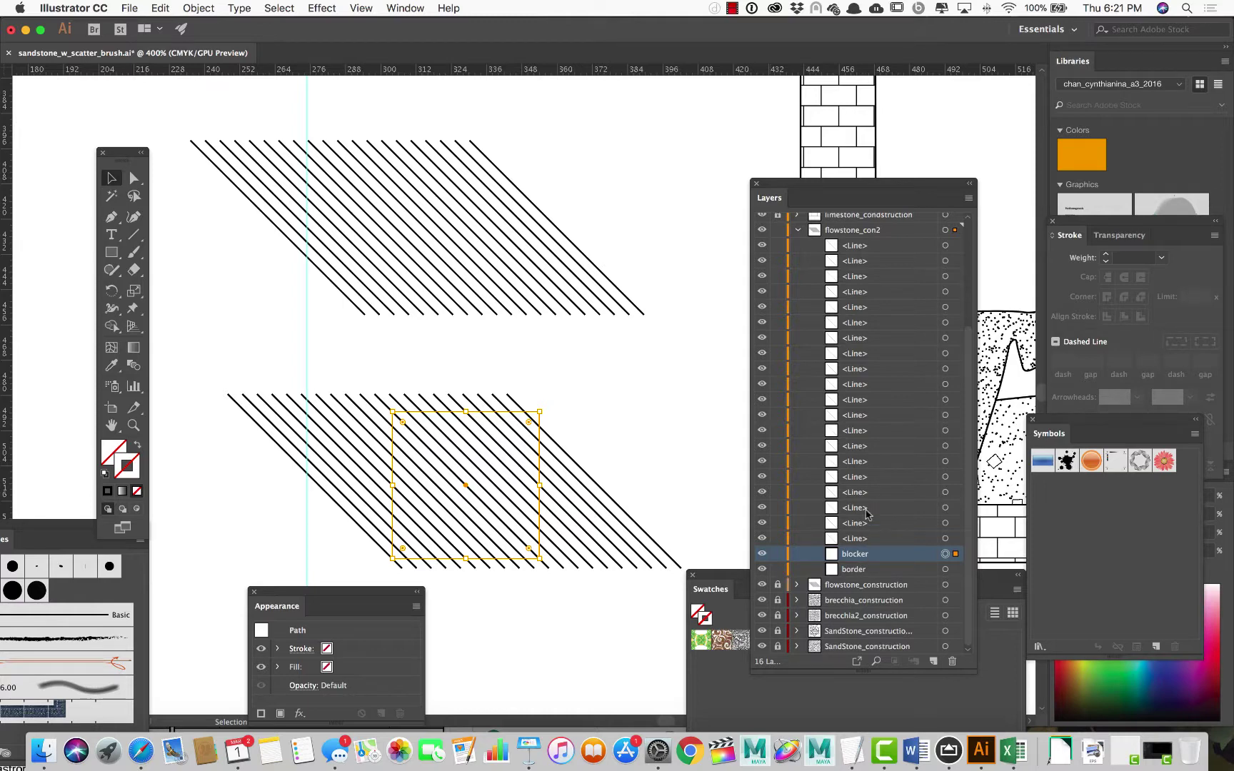
{"action": "left_click", "coordinate": [946, 233]}
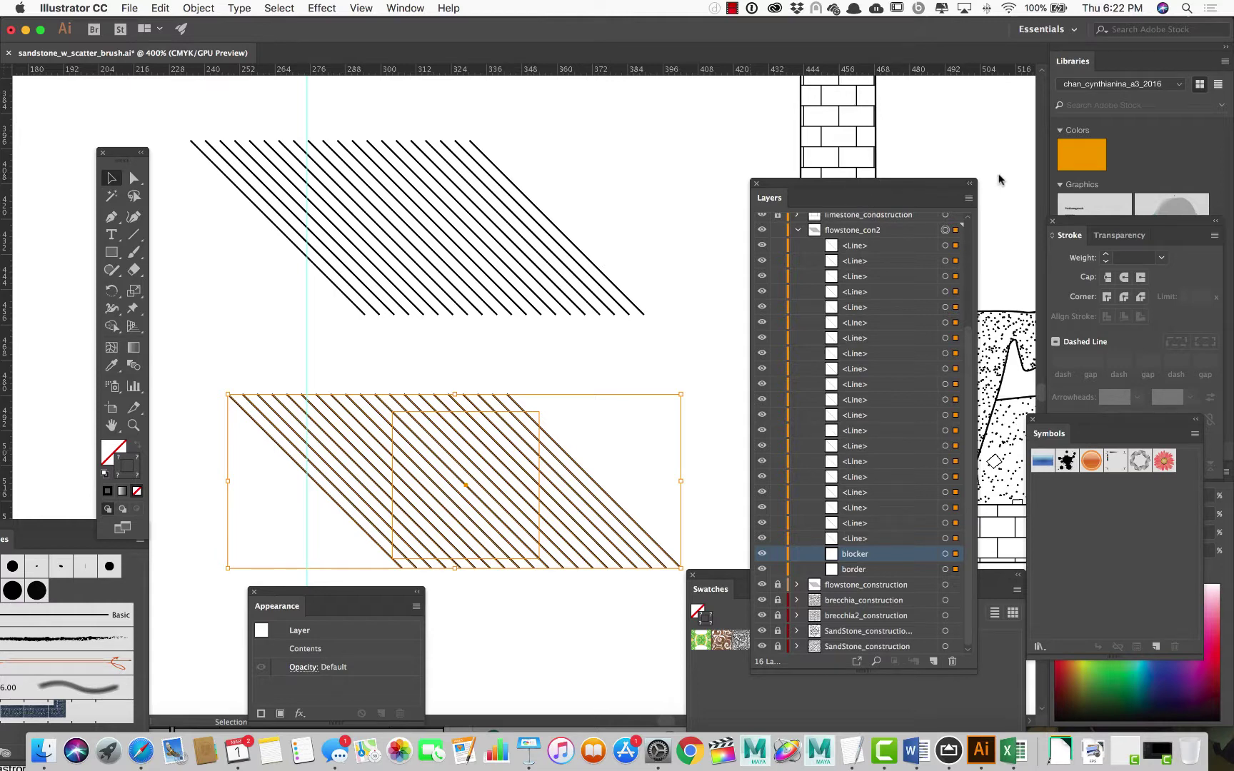
{"action": "left_click_drag", "start_coordinate": [929, 180], "coordinate": [1065, 177]}
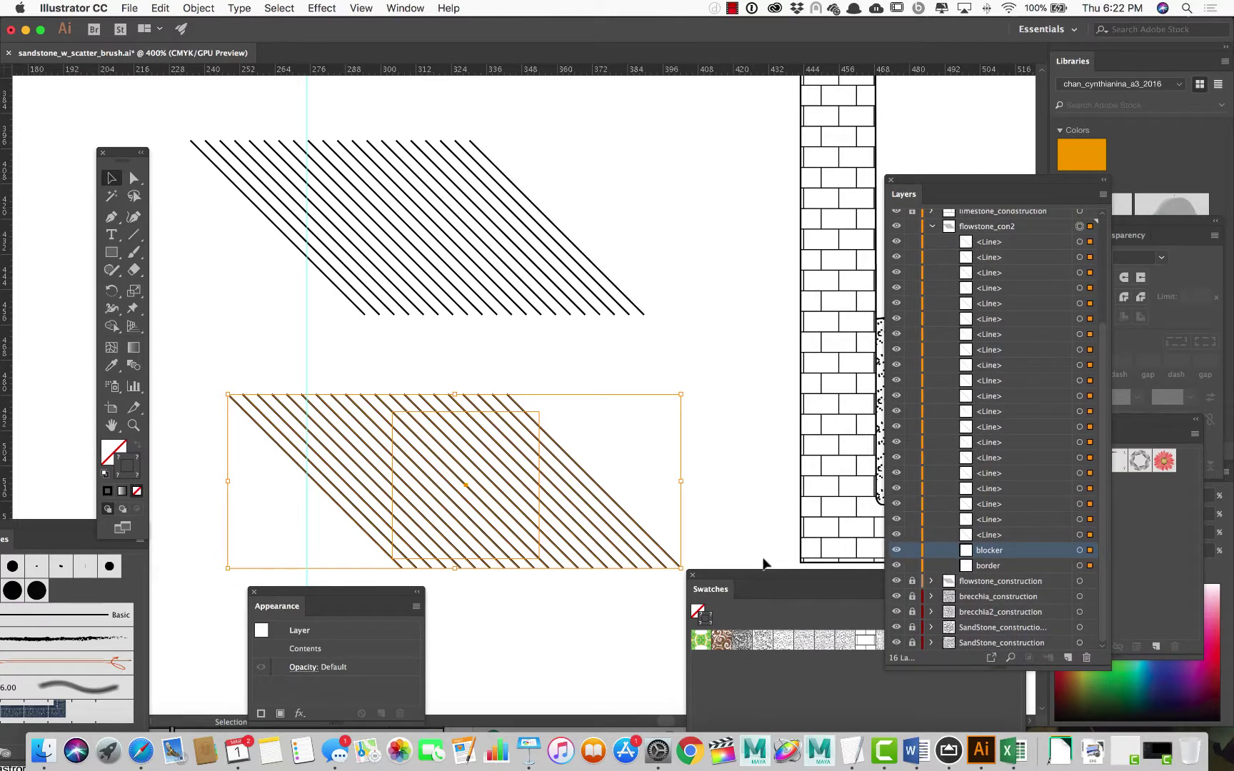
{"action": "mouse_move", "coordinate": [763, 575]}
{"action": "left_mouse_down"}
{"action": "mouse_move", "coordinate": [642, 331]}
{"action": "mouse_move", "coordinate": [588, 293]}
{"action": "left_mouse_up"}
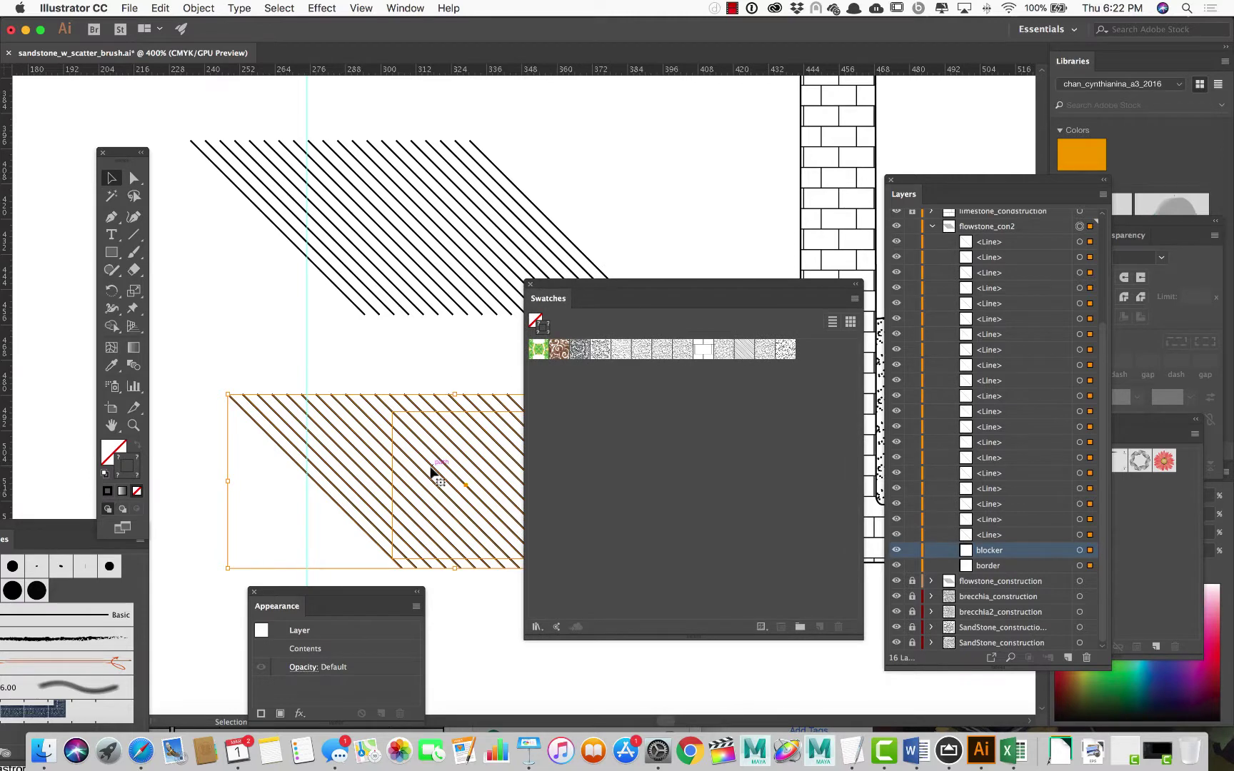
{"action": "mouse_move", "coordinate": [437, 471]}
{"action": "left_mouse_down"}
{"action": "mouse_move", "coordinate": [790, 379]}
{"action": "mouse_move", "coordinate": [820, 356]}
{"action": "left_mouse_up"}
Lock cave floor, unlock dolomite, and reset the dolomite shape to default fill and stroke
{"action": "left_click_drag", "start_coordinate": [797, 291], "coordinate": [442, 377]}
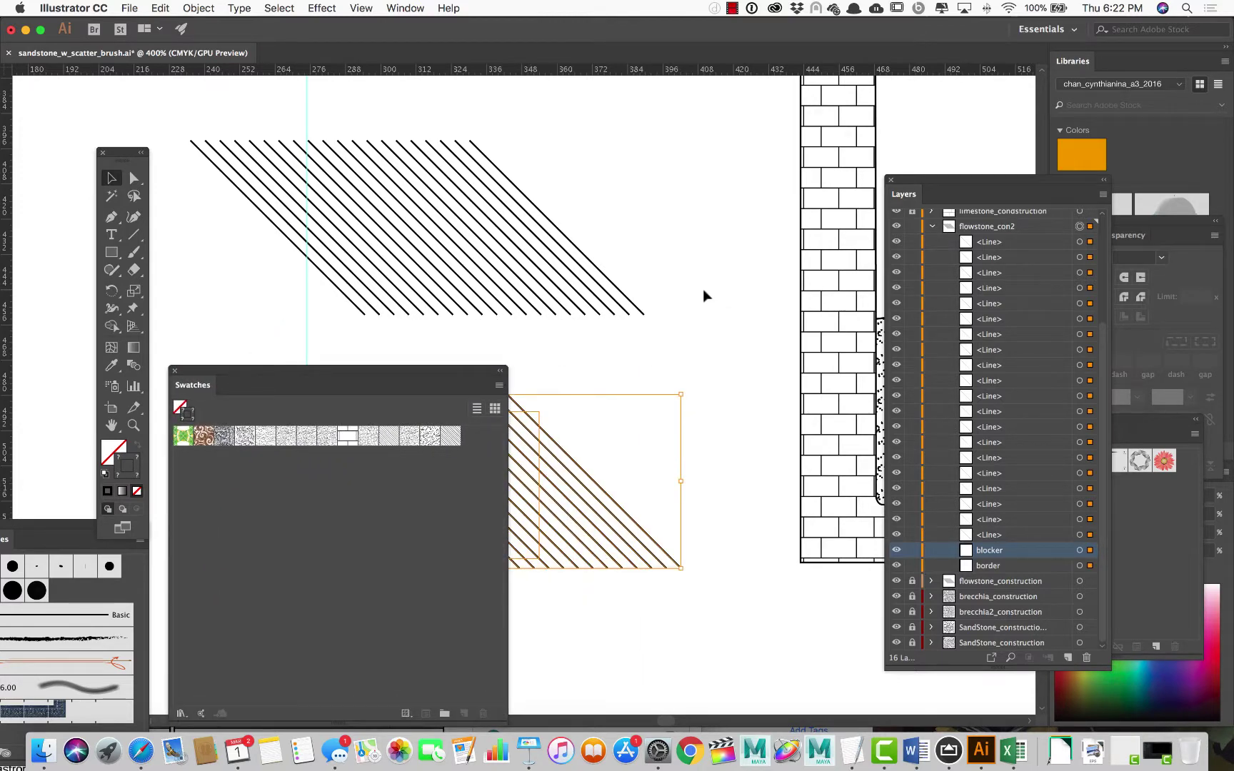
{"action": "left_click_drag", "start_coordinate": [965, 178], "coordinate": [578, 171]}
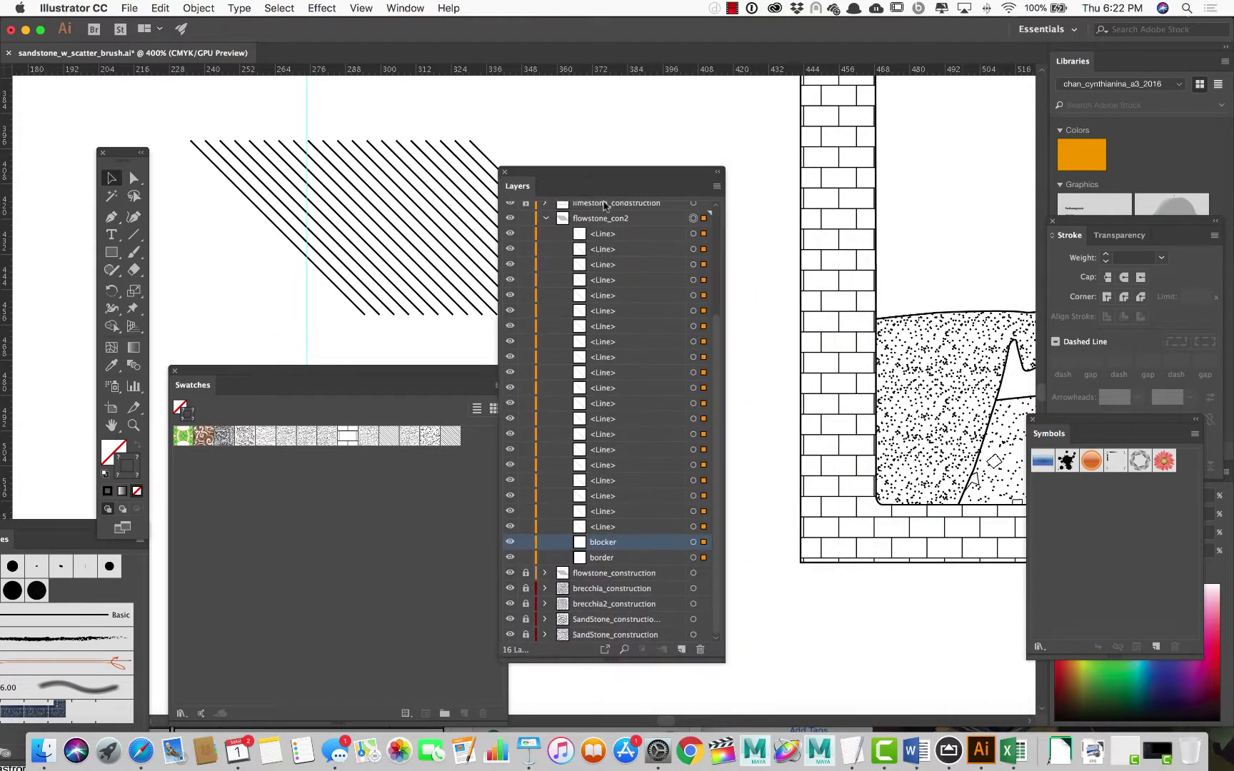
{"action": "left_click_drag", "start_coordinate": [853, 284], "coordinate": [759, 288]}
{"action": "left_click_drag", "start_coordinate": [672, 180], "coordinate": [543, 141]}
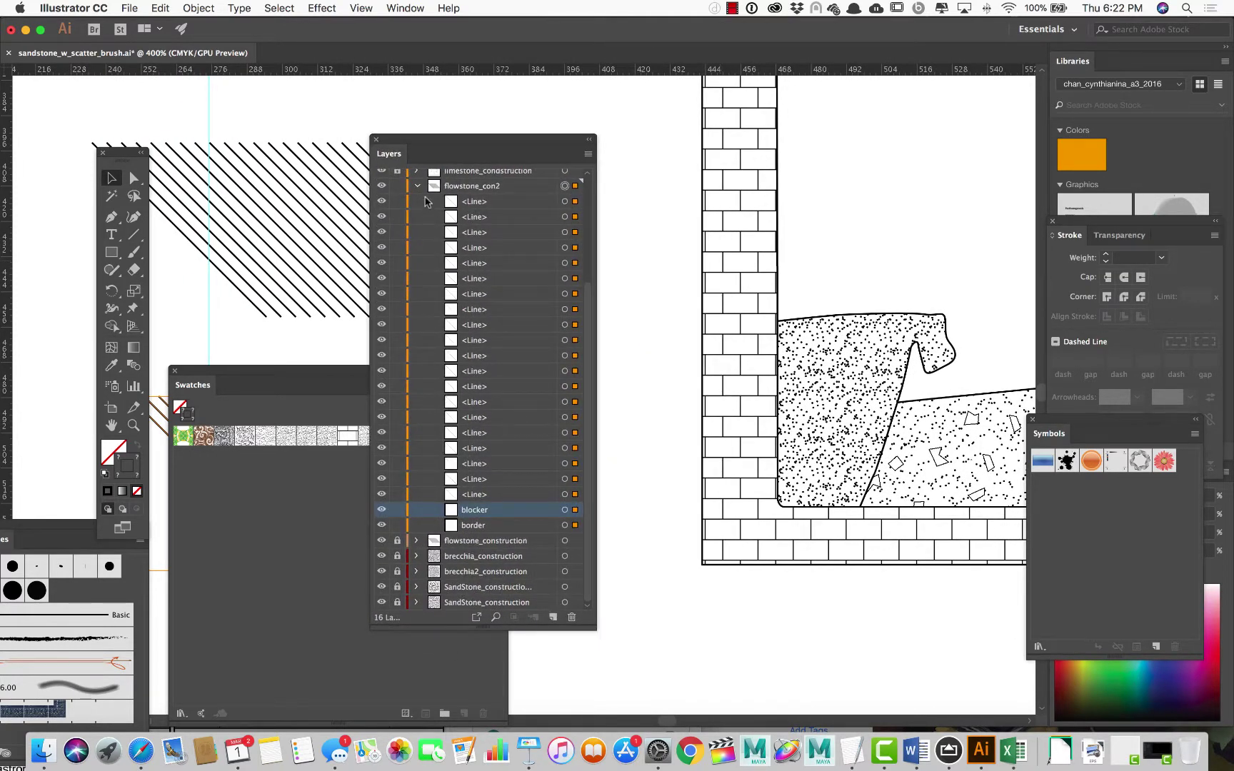
{"action": "left_click", "coordinate": [418, 186]}
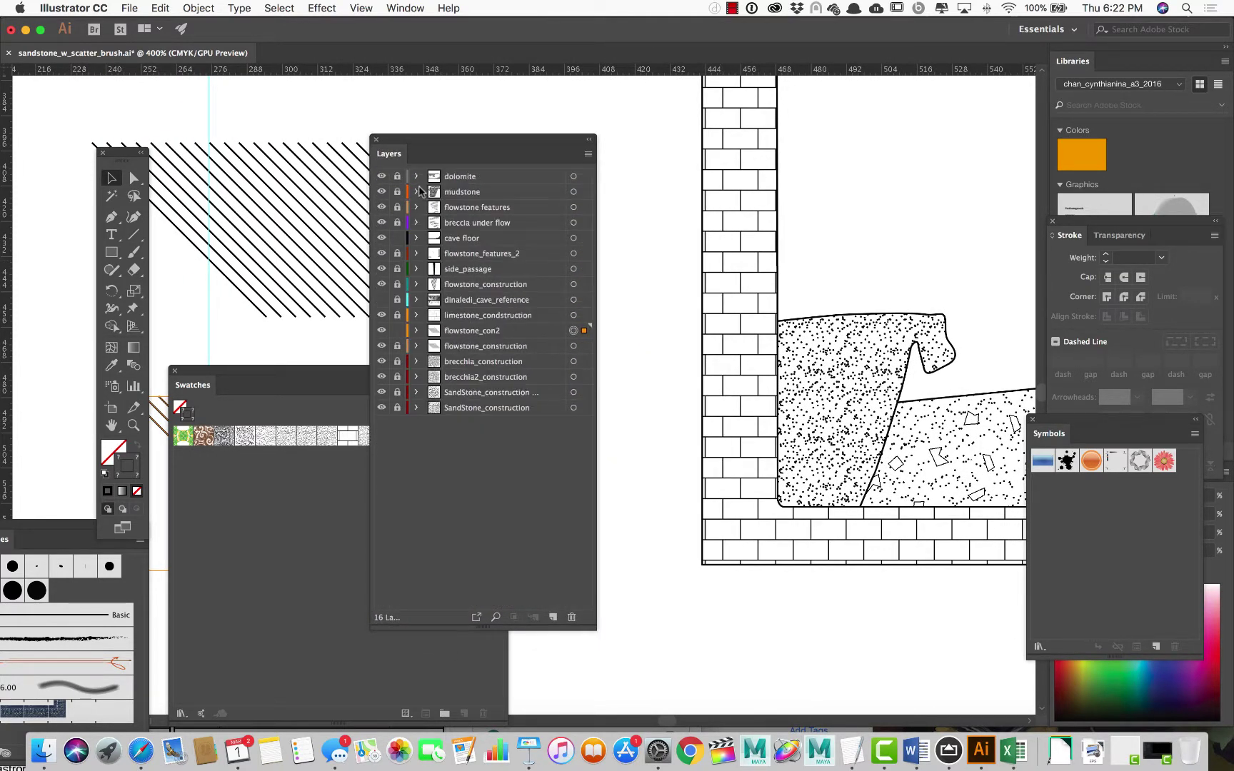
{"action": "left_click", "coordinate": [396, 238]}
{"action": "left_click", "coordinate": [397, 176]}
{"action": "left_click", "coordinate": [720, 239]}
{"action": "key", "text": "d"}
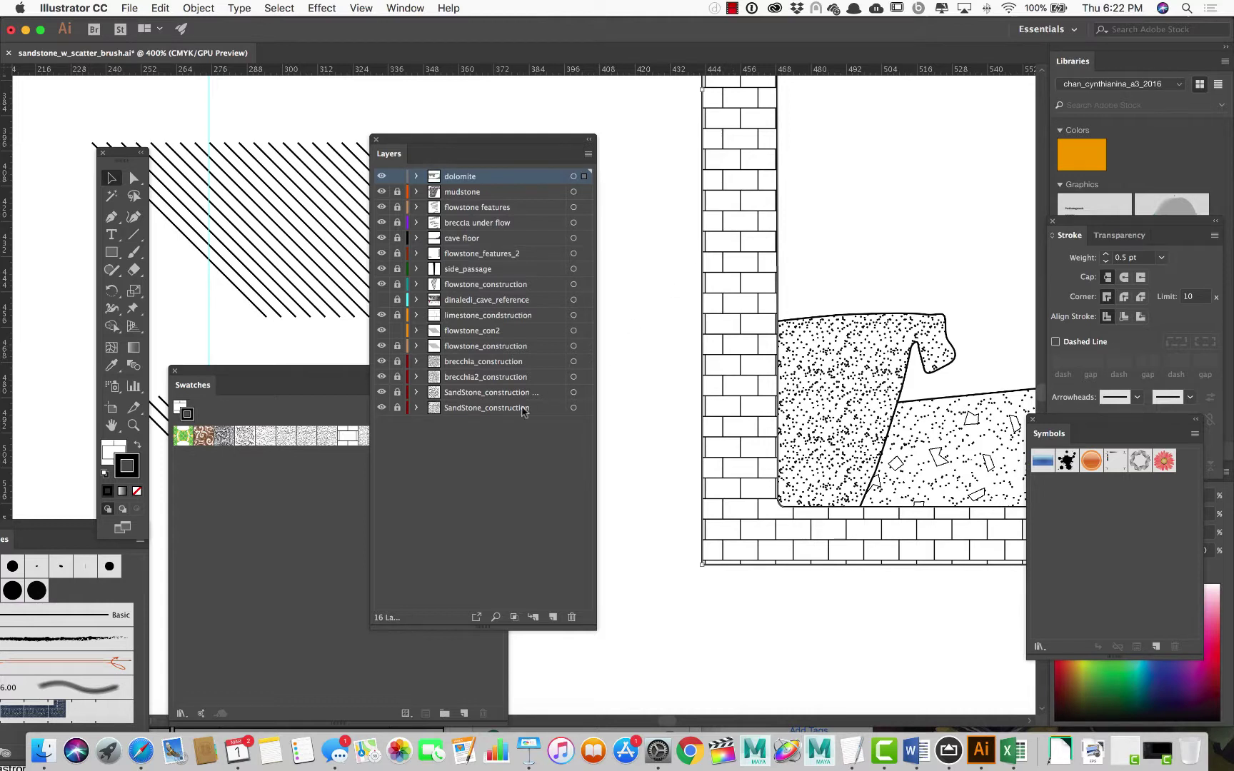
Rearrange the Swatches and Tools panels and make Fill the active colour
{"action": "left_click", "coordinate": [337, 375]}
{"action": "left_click_drag", "start_coordinate": [339, 375], "coordinate": [320, 370]}
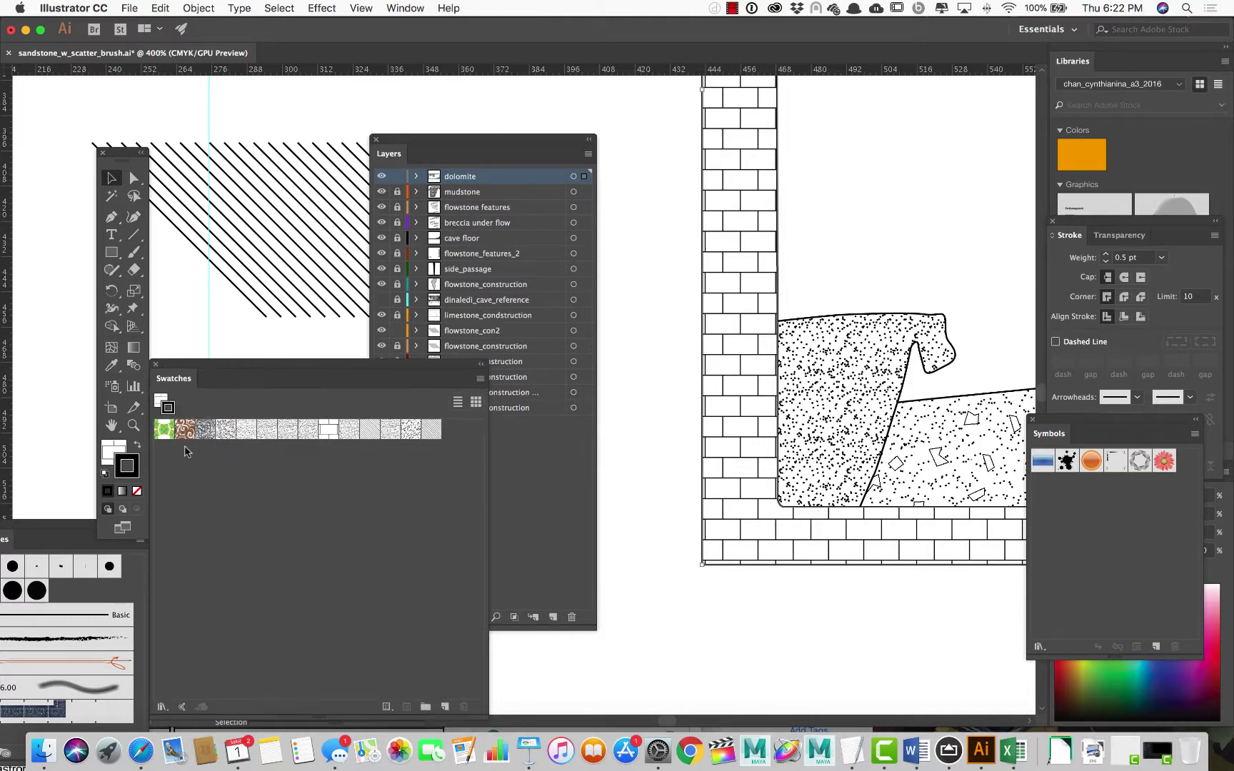
{"action": "left_click_drag", "start_coordinate": [123, 153], "coordinate": [134, 117]}
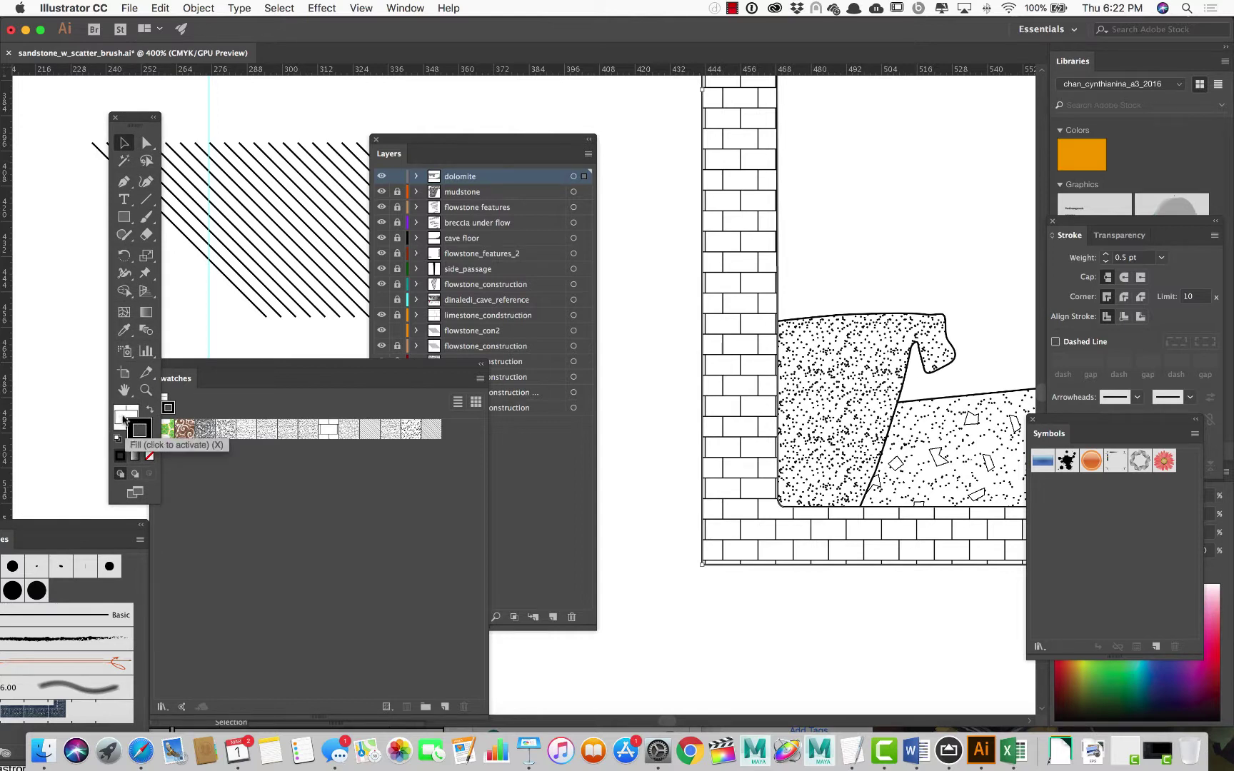
{"action": "left_click", "coordinate": [125, 418]}
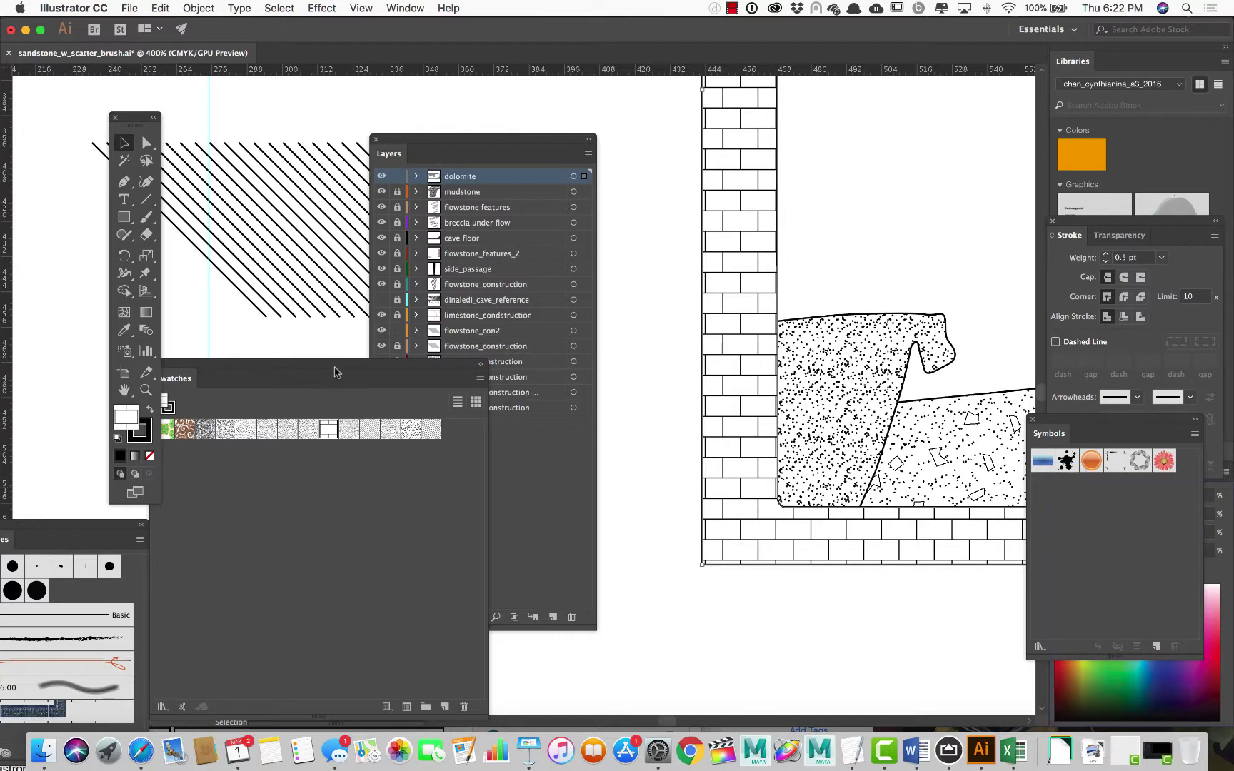
{"action": "left_click_drag", "start_coordinate": [334, 366], "coordinate": [284, 504]}
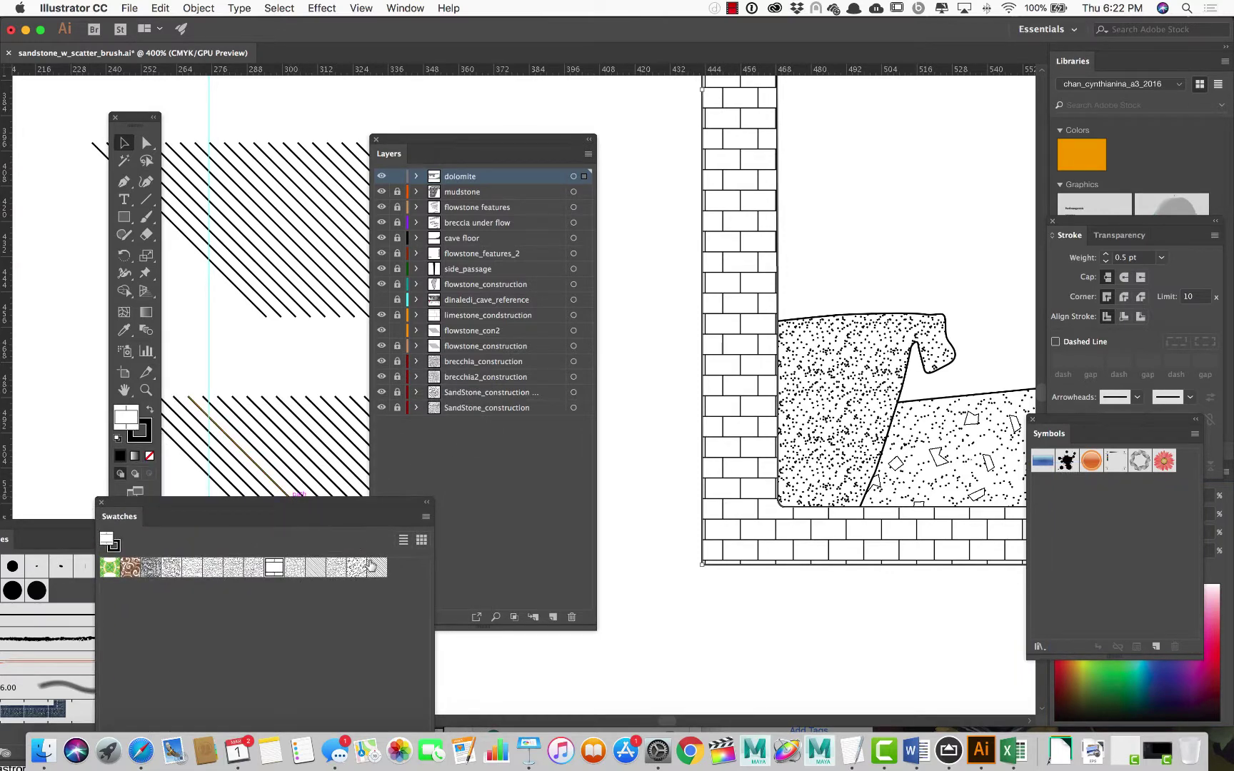
Apply the new diagonal hatch pattern swatch to the dolomite fill and expand flowstone_con2
{"action": "left_click", "coordinate": [377, 567]}
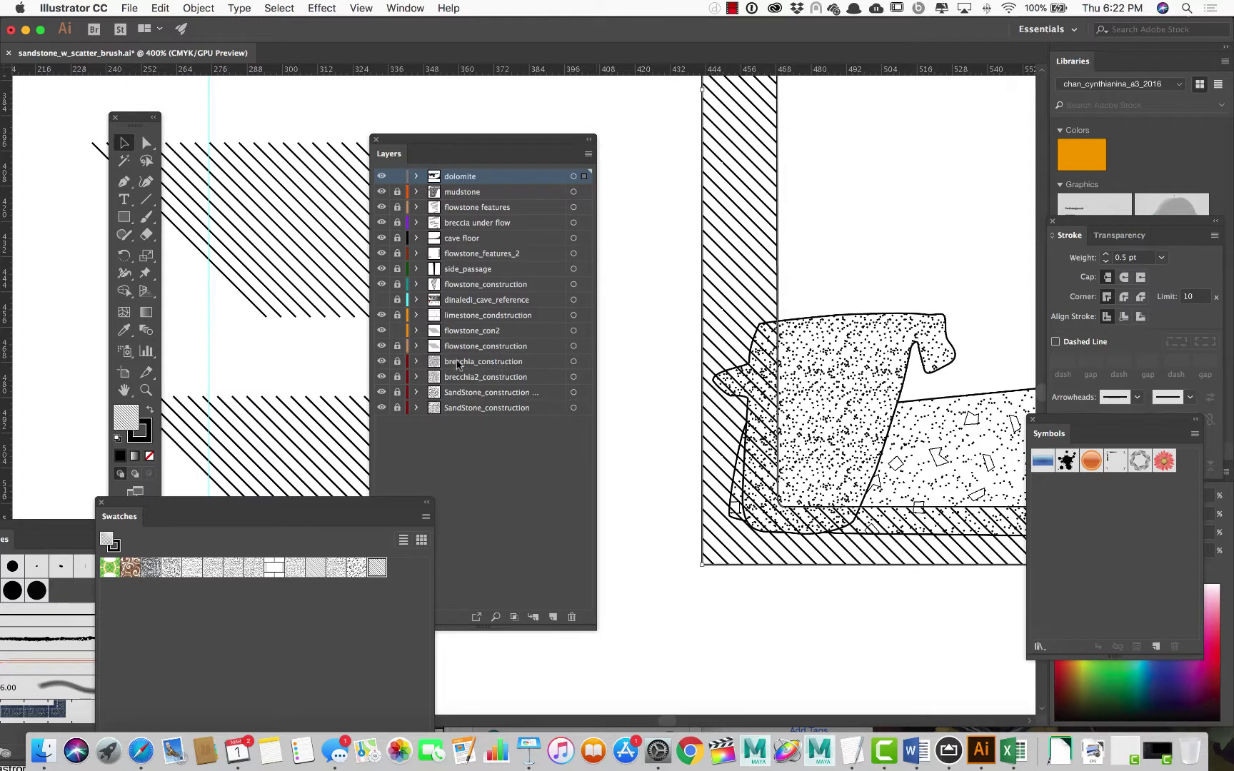
{"action": "left_click", "coordinate": [417, 331]}
{"action": "scroll", "coordinate": [475, 420], "scroll_direction": "down", "scroll_amount": 3}
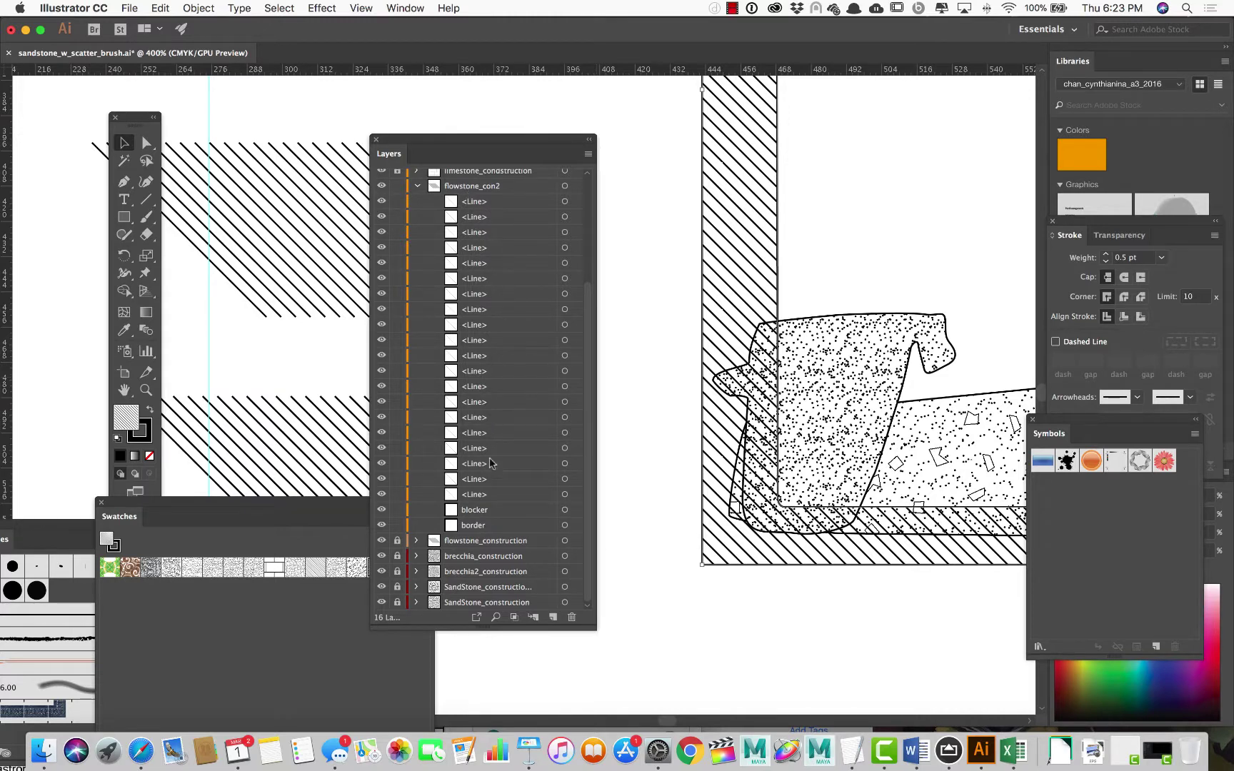
Give the blocker square the default white fill and set its stroke to None
{"action": "left_click", "coordinate": [564, 509]}
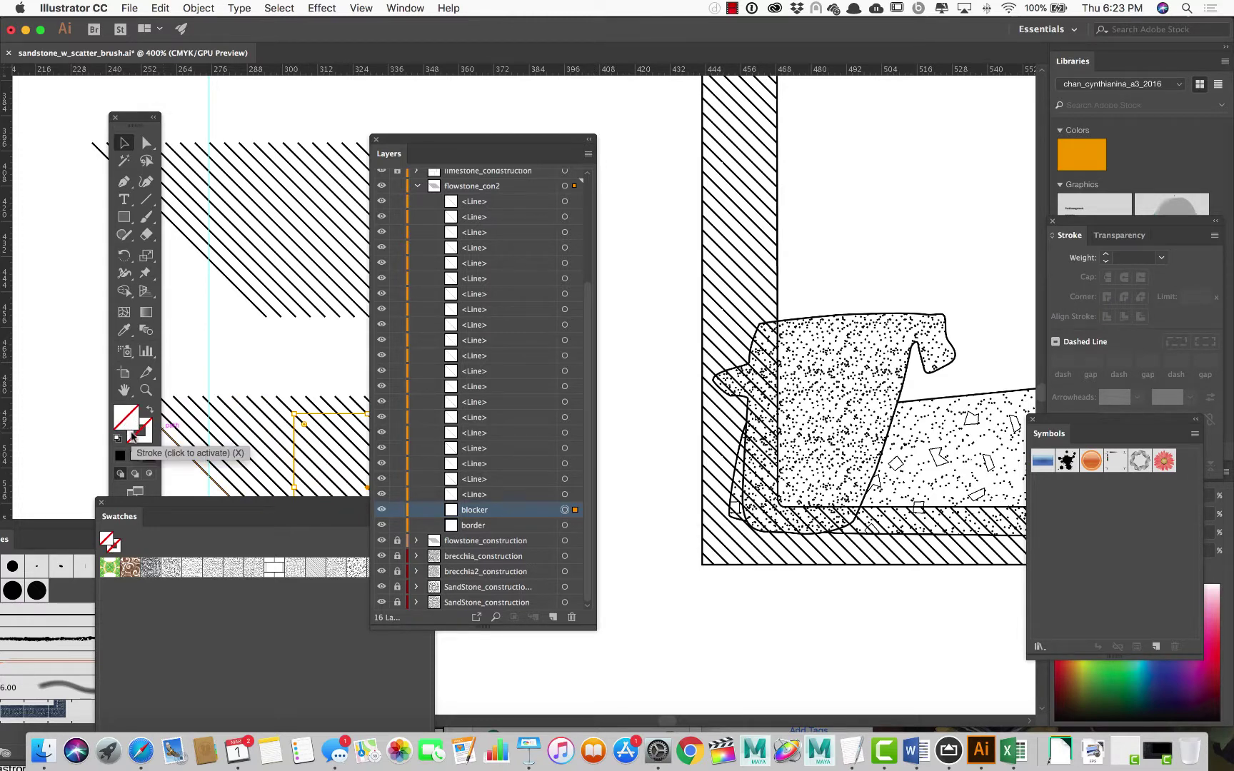
{"action": "left_click", "coordinate": [120, 436]}
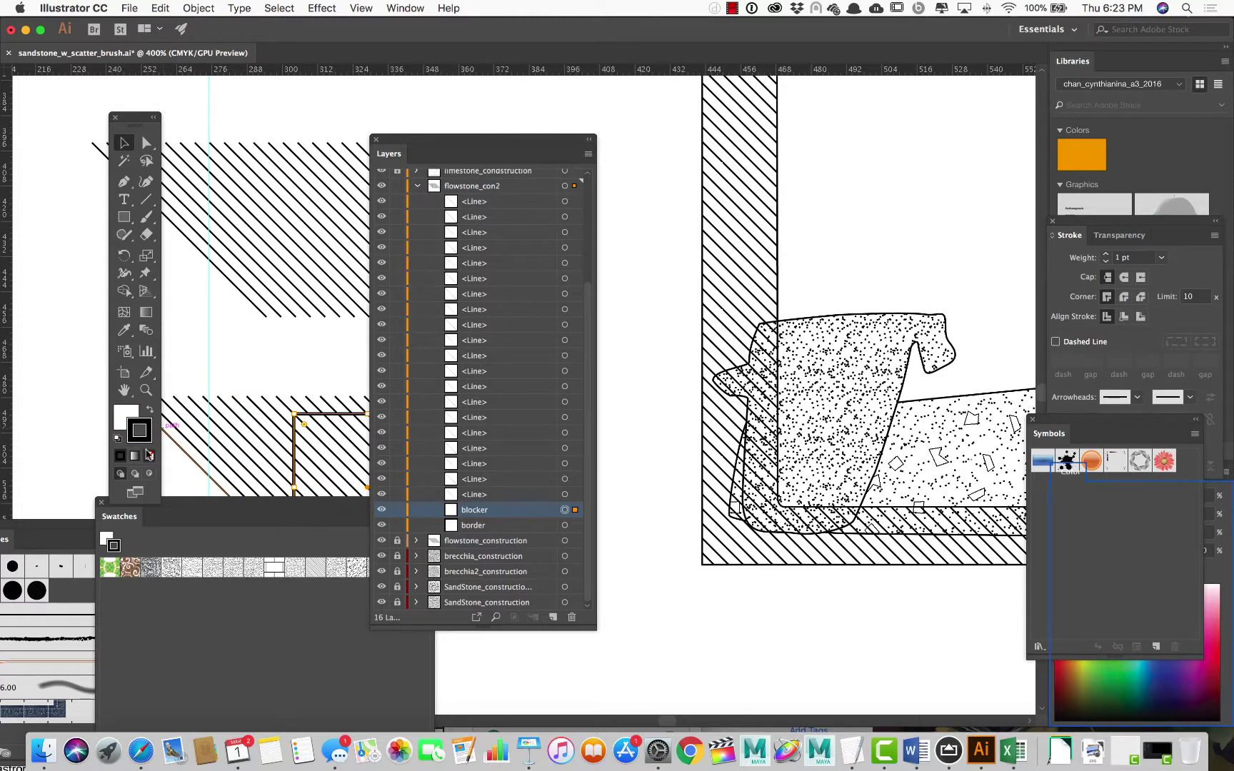
{"action": "left_click", "coordinate": [149, 456]}
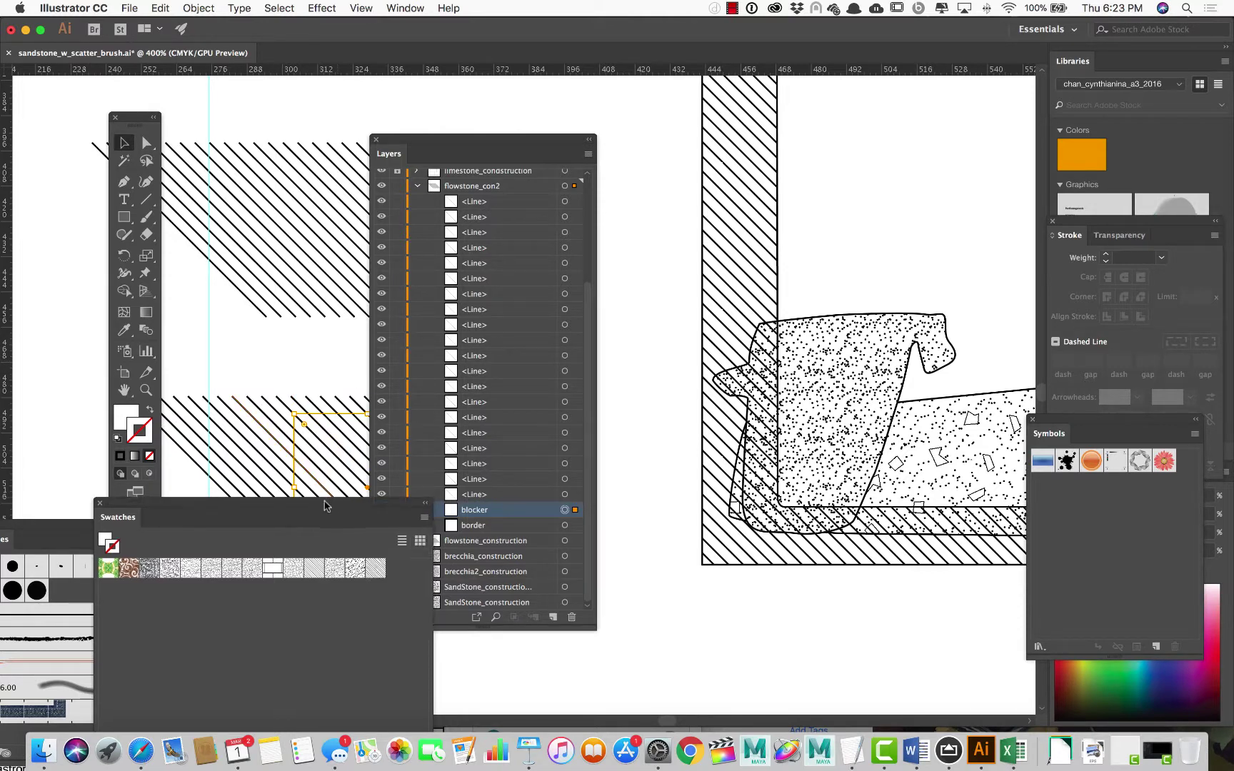
Select the whole hatch tile and save it as another pattern swatch
{"action": "left_click_drag", "start_coordinate": [325, 503], "coordinate": [247, 472]}
{"action": "left_click_drag", "start_coordinate": [475, 145], "coordinate": [853, 187]}
{"action": "left_click_drag", "start_coordinate": [294, 480], "coordinate": [779, 160]}
{"action": "left_click_drag", "start_coordinate": [243, 368], "coordinate": [502, 580]}
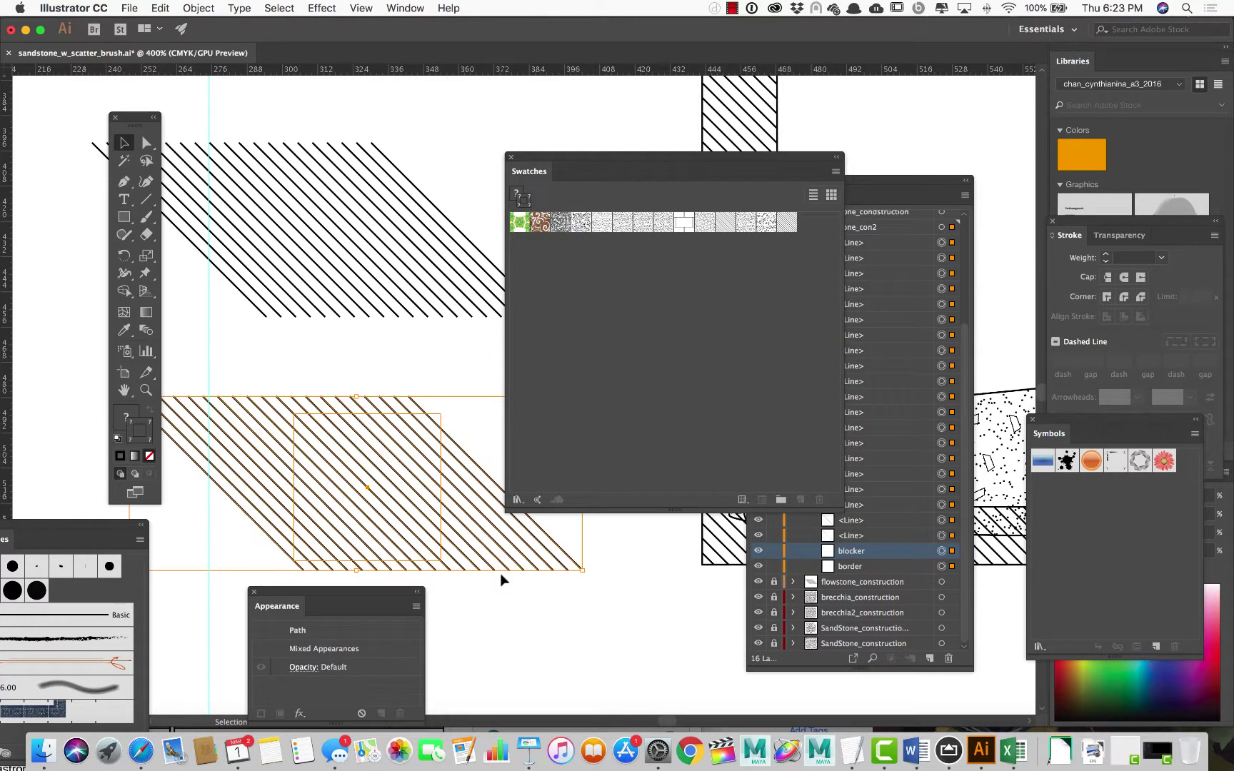
{"action": "mouse_move", "coordinate": [418, 483]}
{"action": "left_mouse_down"}
{"action": "mouse_move", "coordinate": [573, 372]}
{"action": "mouse_move", "coordinate": [815, 242]}
{"action": "mouse_move", "coordinate": [791, 228]}
{"action": "left_mouse_up"}
{"action": "left_click_drag", "start_coordinate": [743, 157], "coordinate": [388, 279]}
{"action": "left_click_drag", "start_coordinate": [846, 191], "coordinate": [540, 629]}
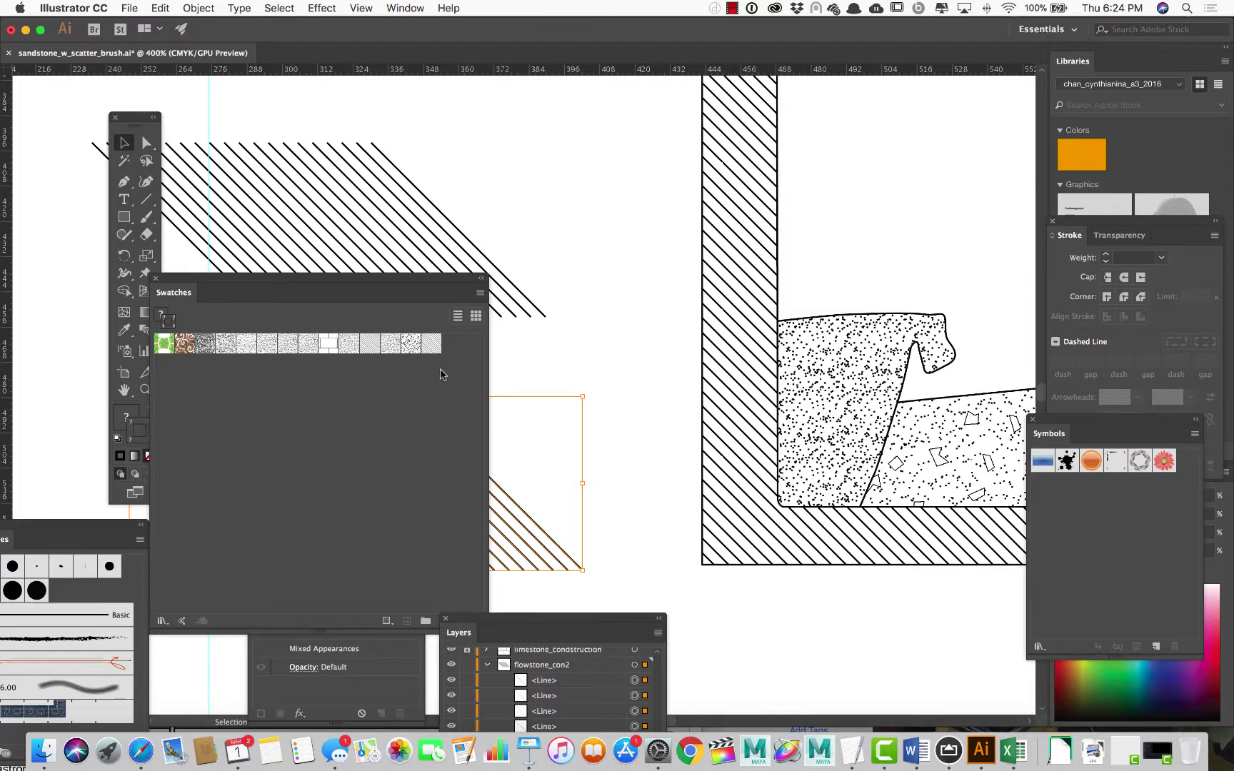
Fill the dolomite shape with New Pattern Swatch 8, undo, then reapply the hatch pattern
{"action": "left_click", "coordinate": [739, 368]}
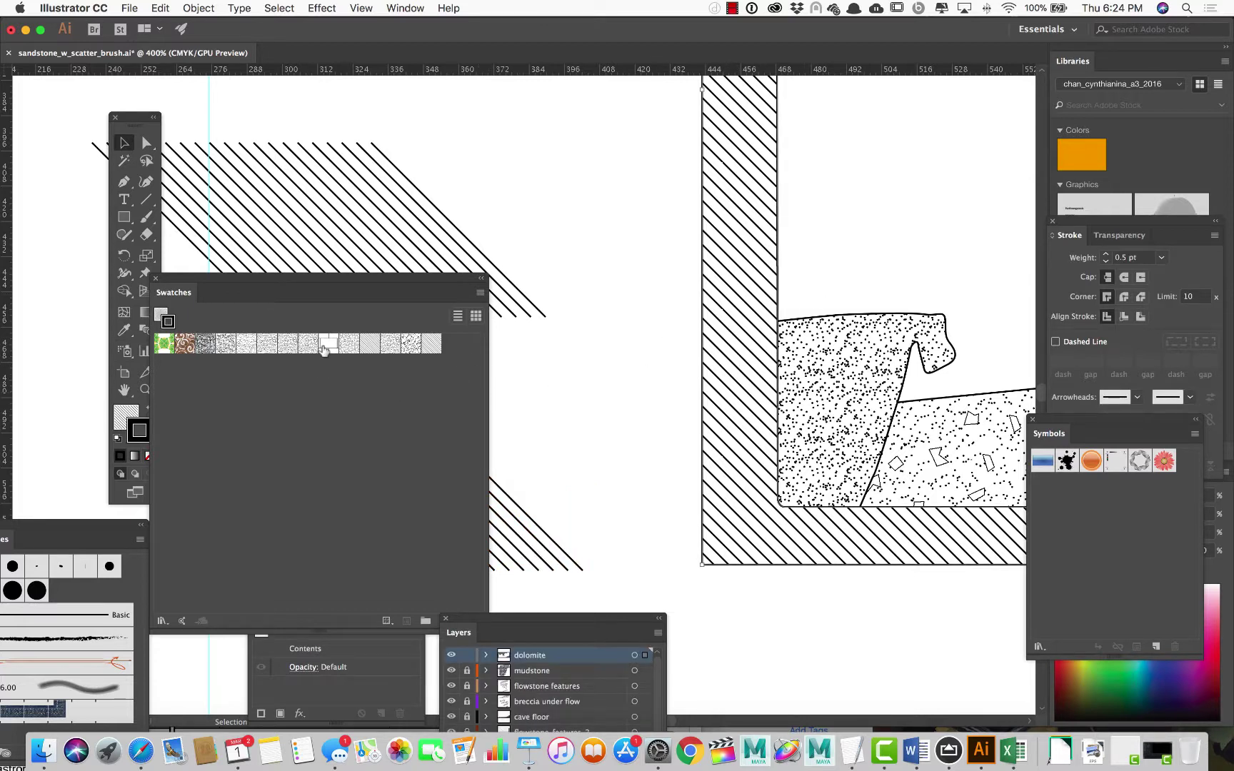
{"action": "left_click", "coordinate": [328, 344]}
{"action": "key", "text": "super+z"}
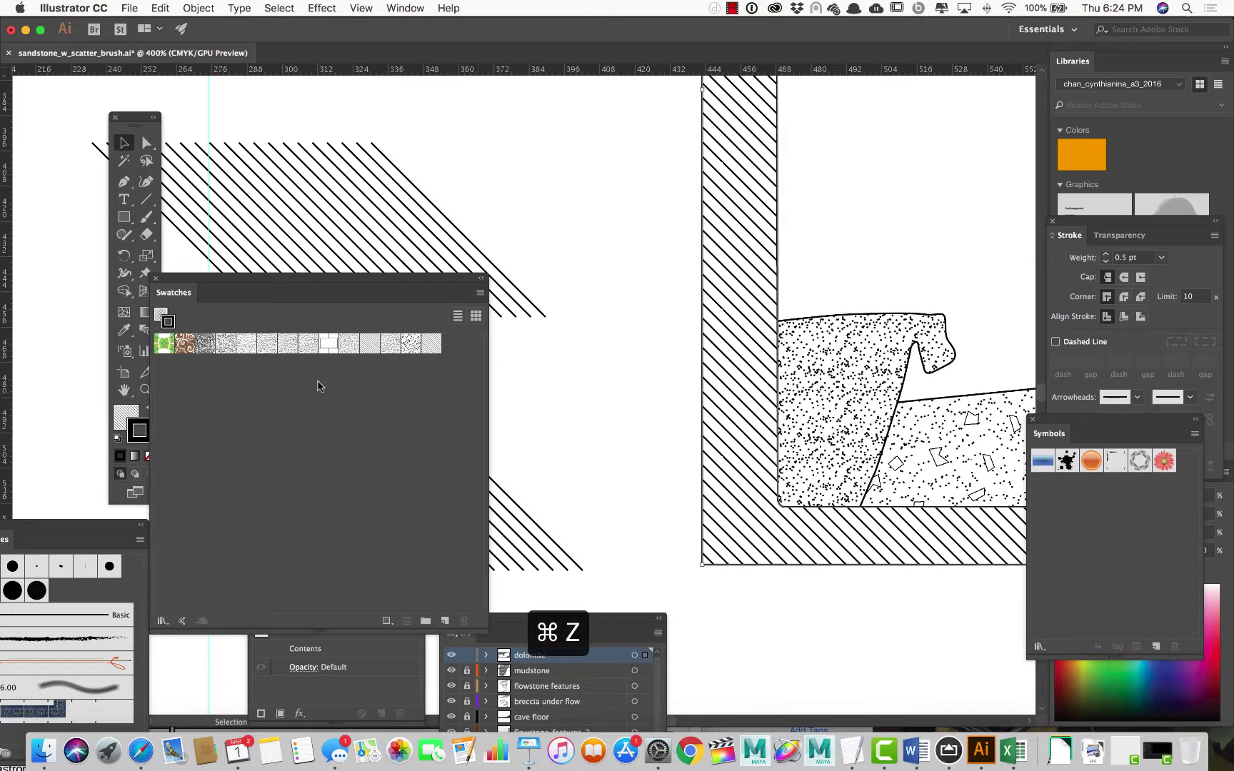
{"action": "left_click", "coordinate": [125, 414]}
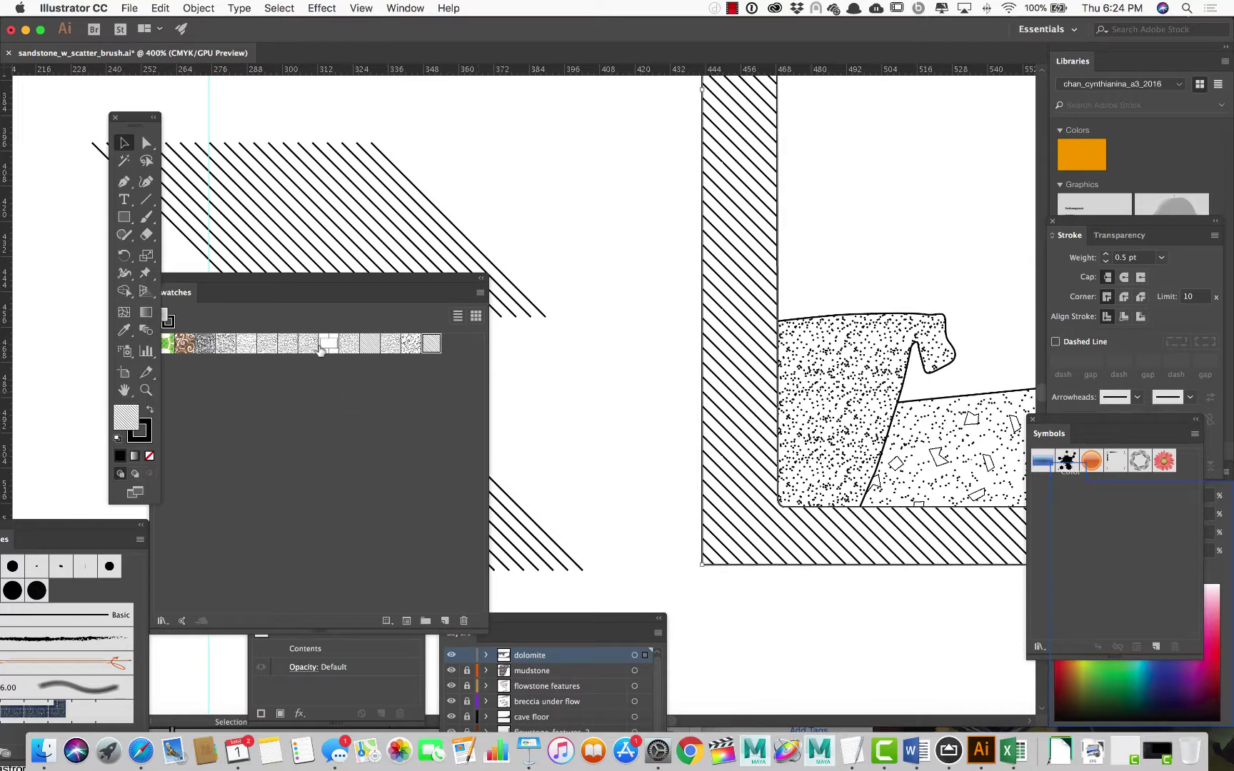